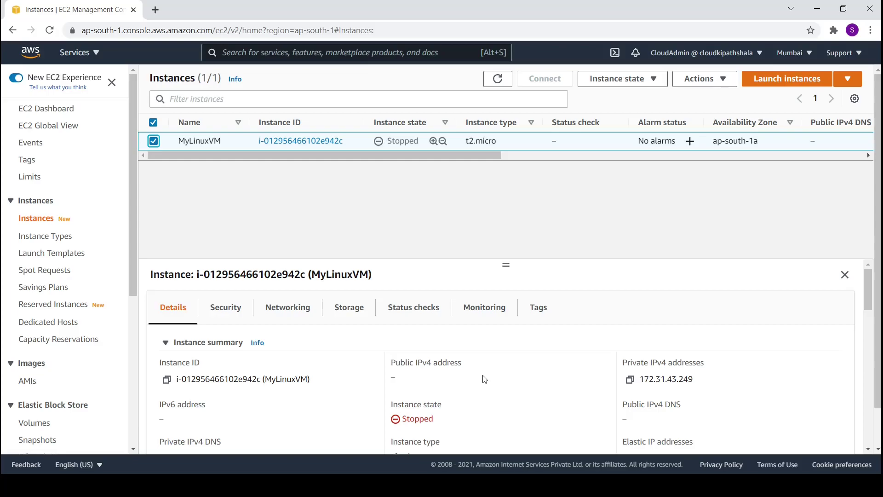
# - Allocate a new Elastic IP address from Amazon's pool of IPv4 addresses
pyautogui.click(157, 141)
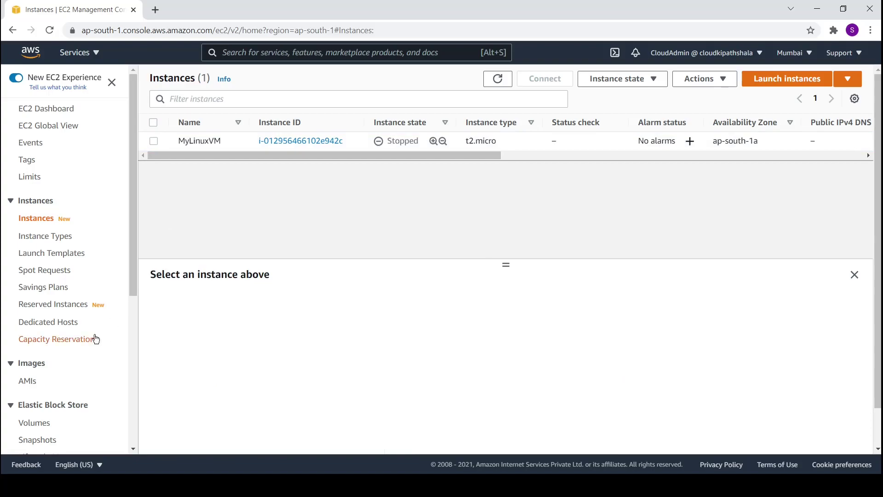
pyautogui.scroll(-3, 90, 338)
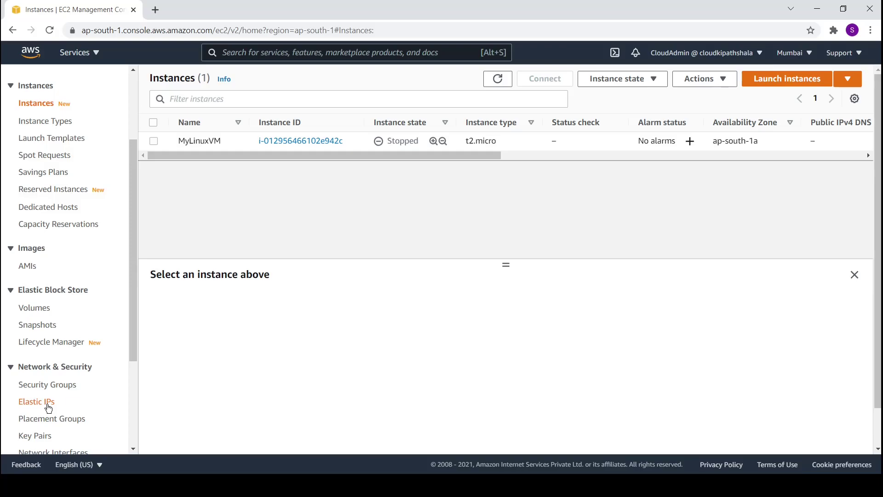
pyautogui.click(48, 404)
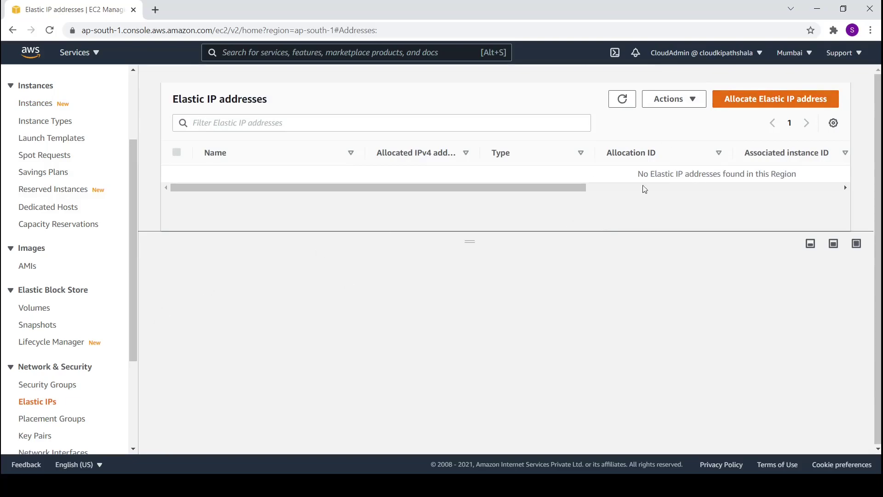
pyautogui.click(754, 102)
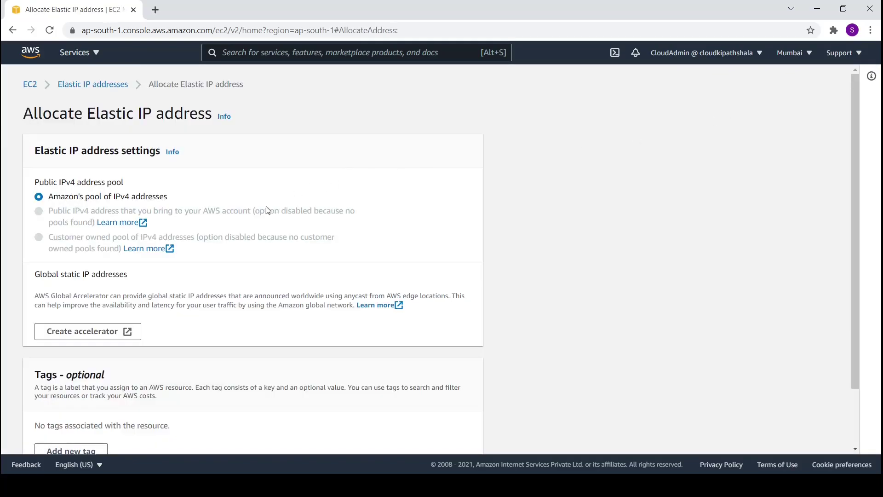
pyautogui.scroll(-2, 89, 196)
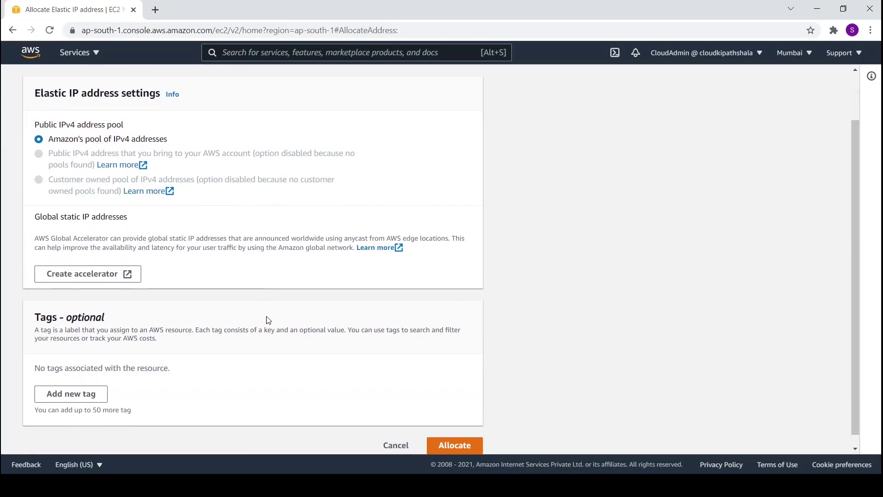
pyautogui.scroll(-1, 266, 319)
pyautogui.click(460, 434)
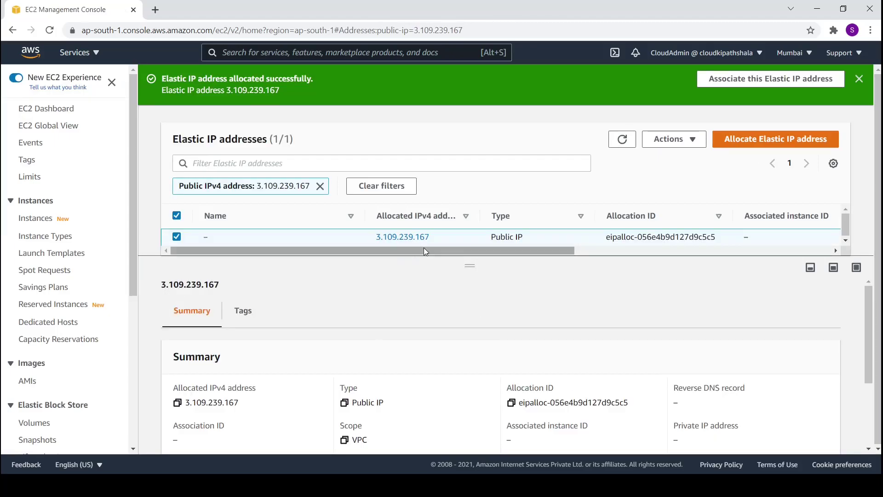
# - Associate the newly allocated Elastic IP address with the MyLinuxVM instance and review its summary
pyautogui.scroll(-1, 570, 395)
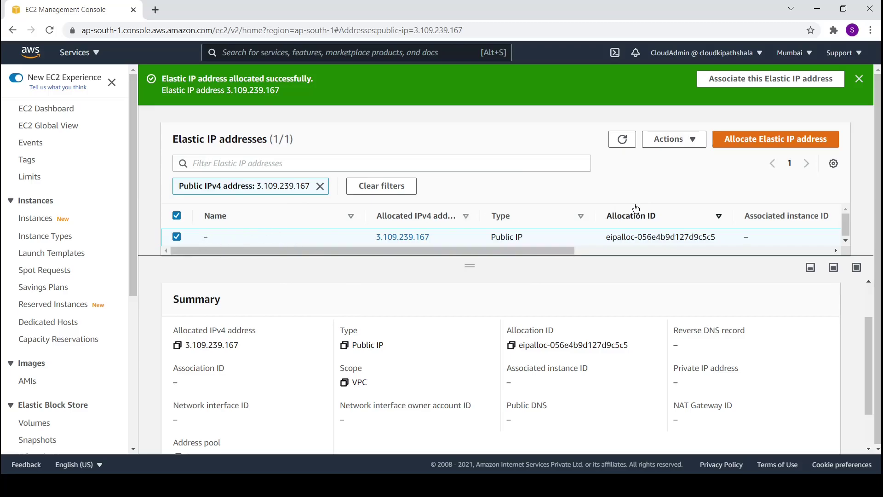
pyautogui.click(674, 139)
pyautogui.click(678, 195)
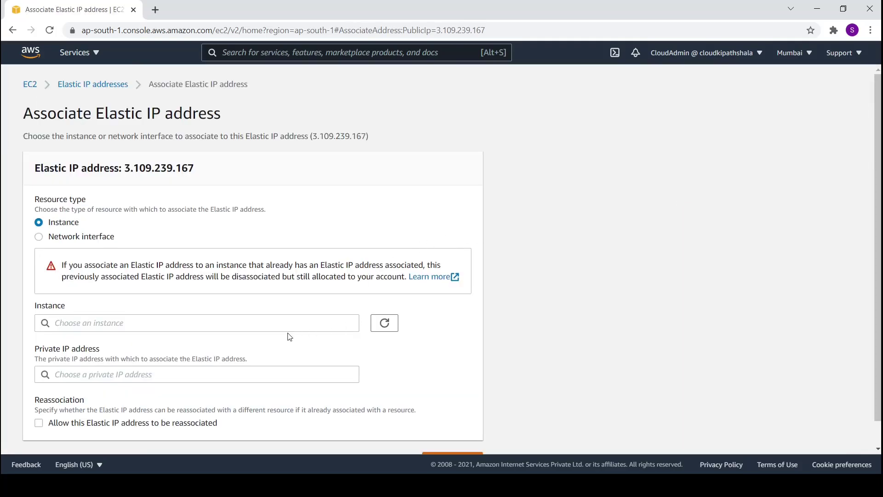
pyautogui.click(300, 321)
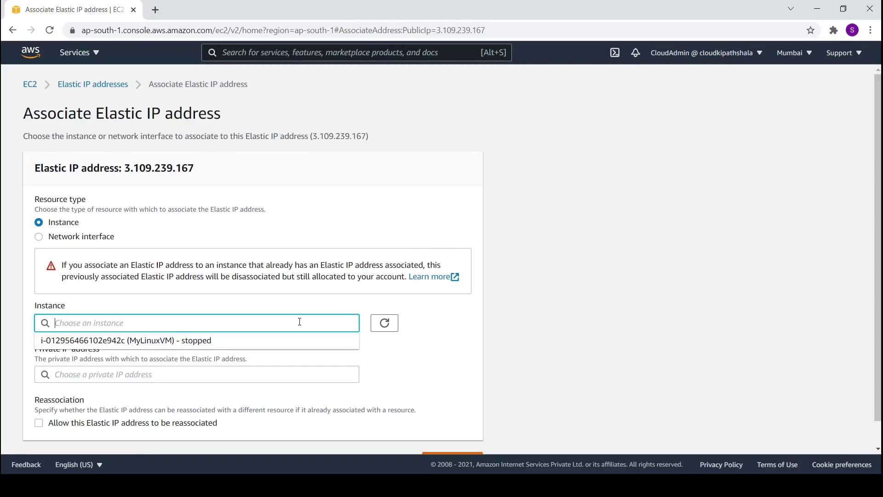
pyautogui.click(156, 340)
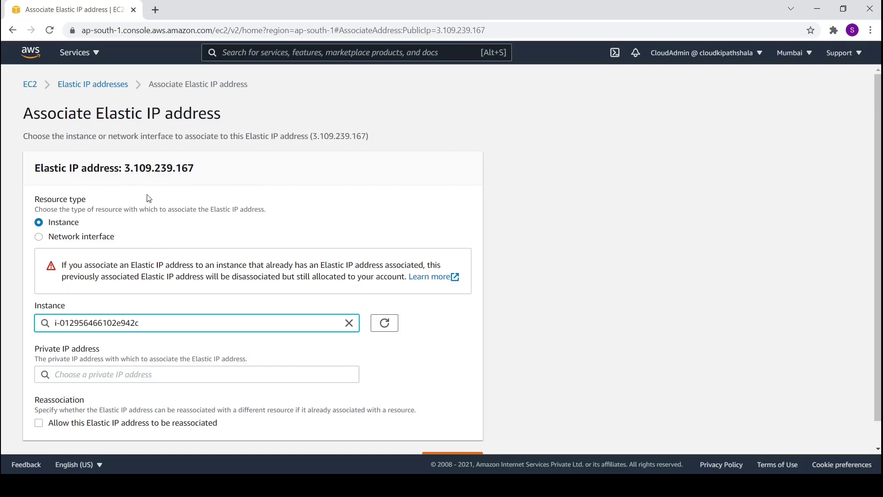
pyautogui.scroll(-1, 250, 299)
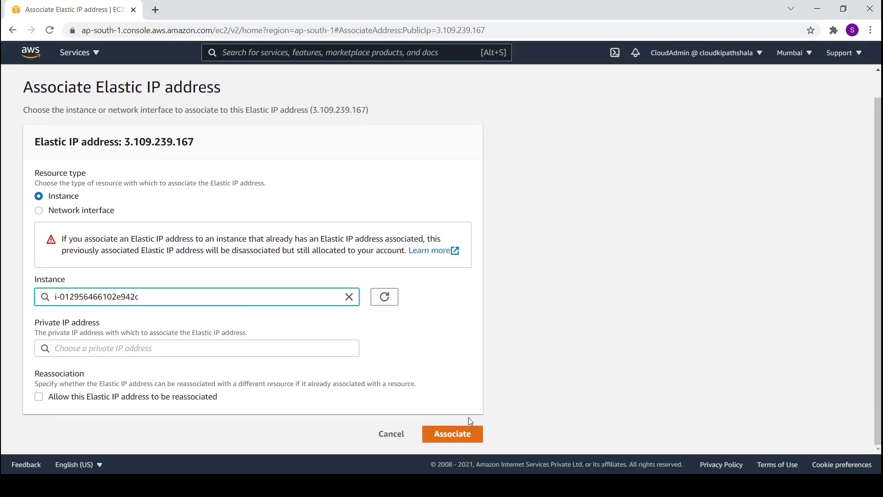
pyautogui.click(465, 436)
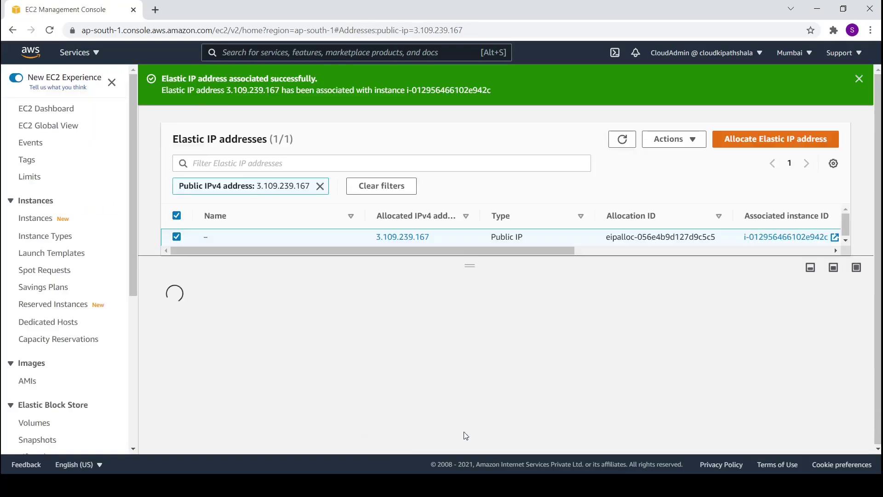
pyautogui.scroll(-1, 459, 344)
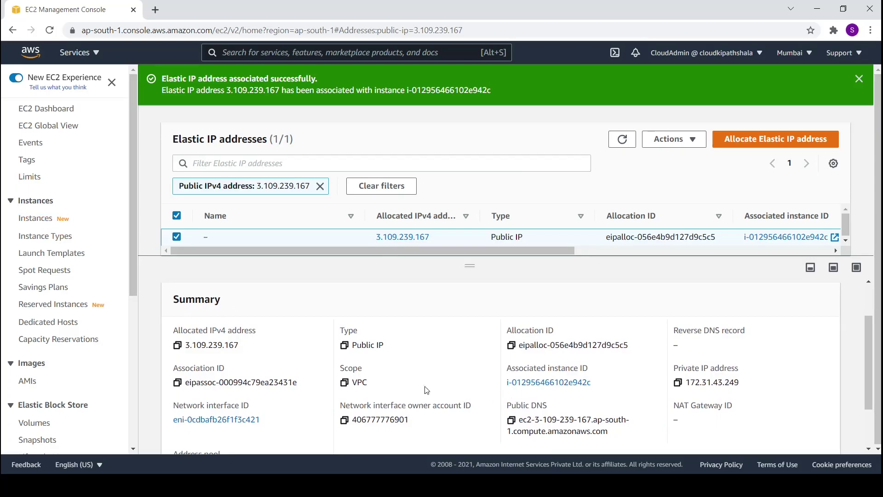
# - Start the stopped MyLinuxVM instance from the EC2 instances list
pyautogui.click(45, 219)
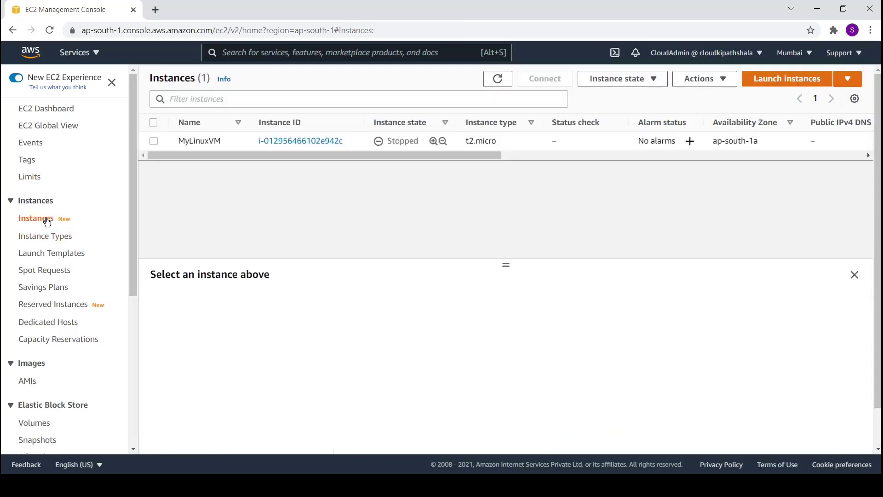
pyautogui.click(154, 141)
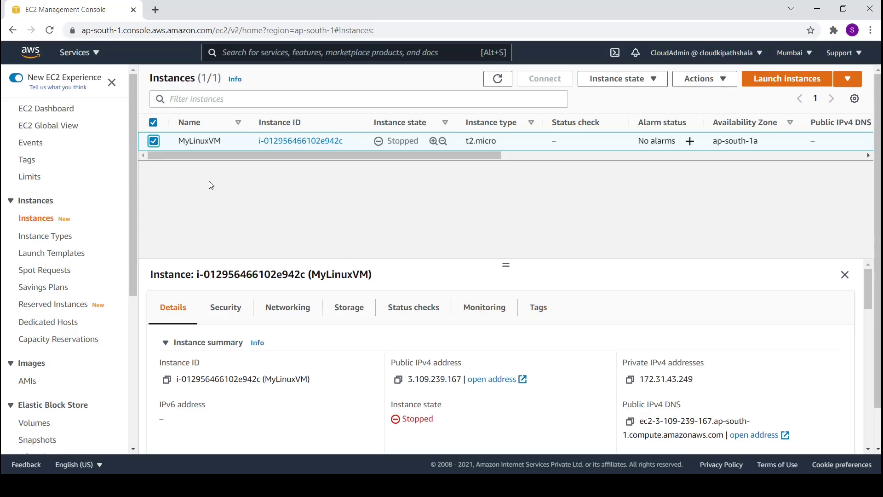
pyautogui.rightClick(209, 145)
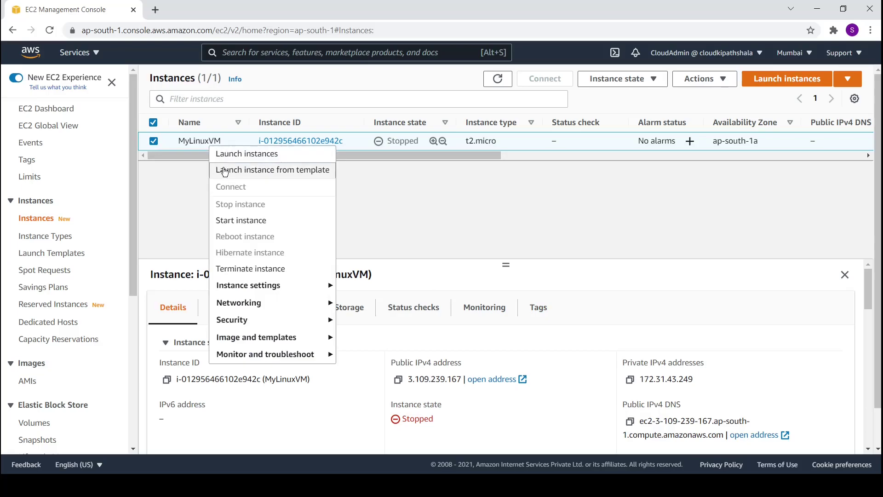
pyautogui.click(195, 155)
pyautogui.rightClick(197, 143)
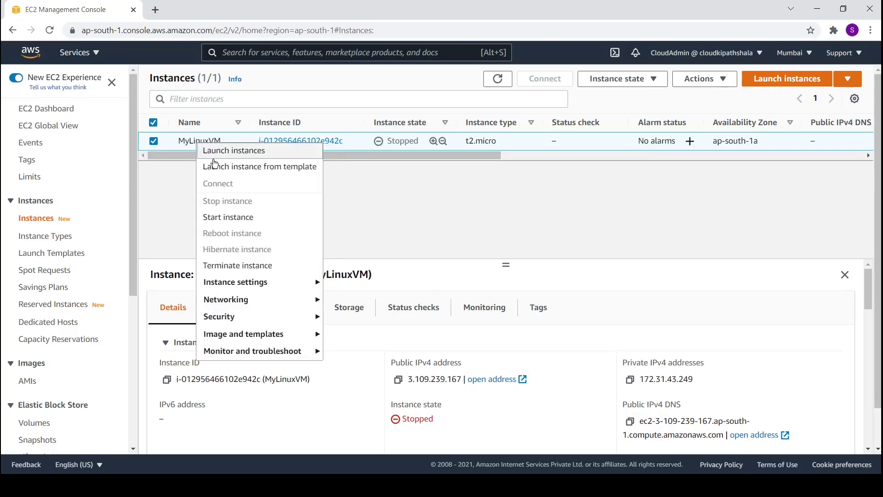
pyautogui.click(228, 217)
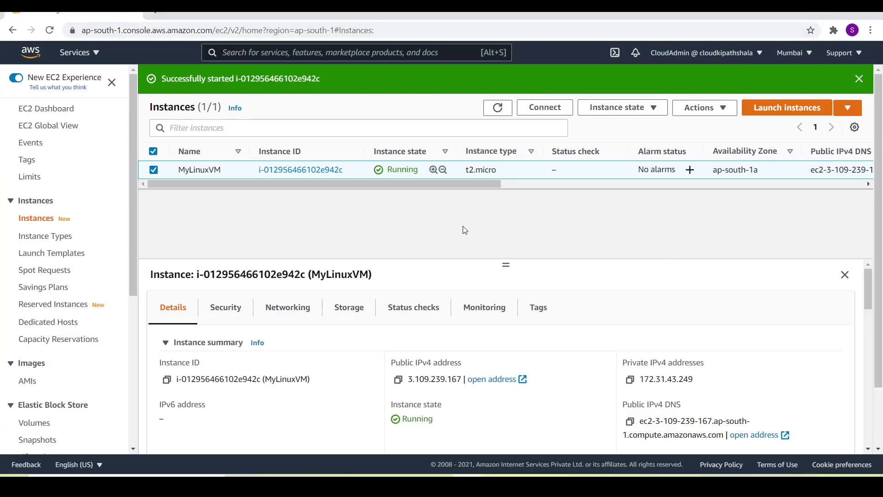
pyautogui.click(398, 380)
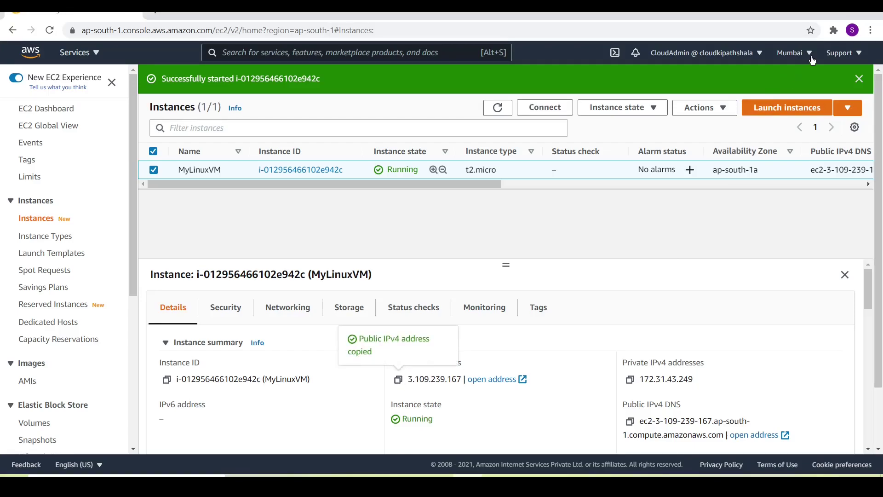
pyautogui.click(817, 15)
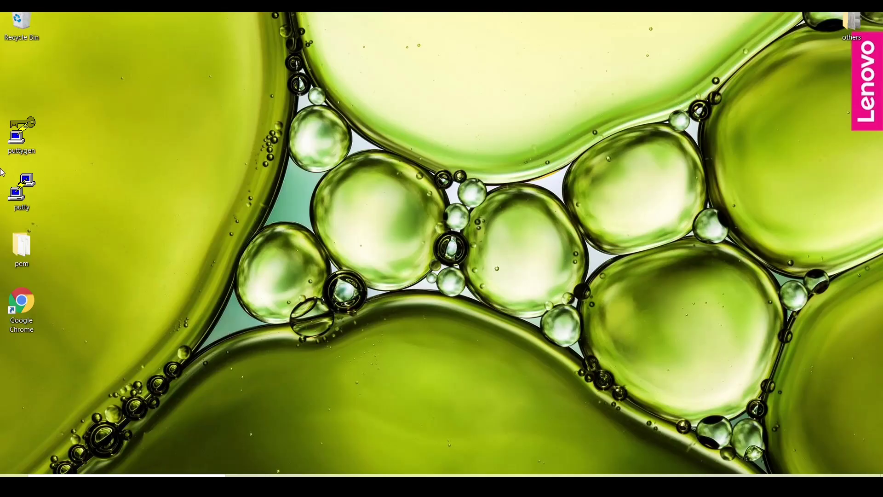
pyautogui.doubleClick(21, 187)
pyautogui.click(413, 272)
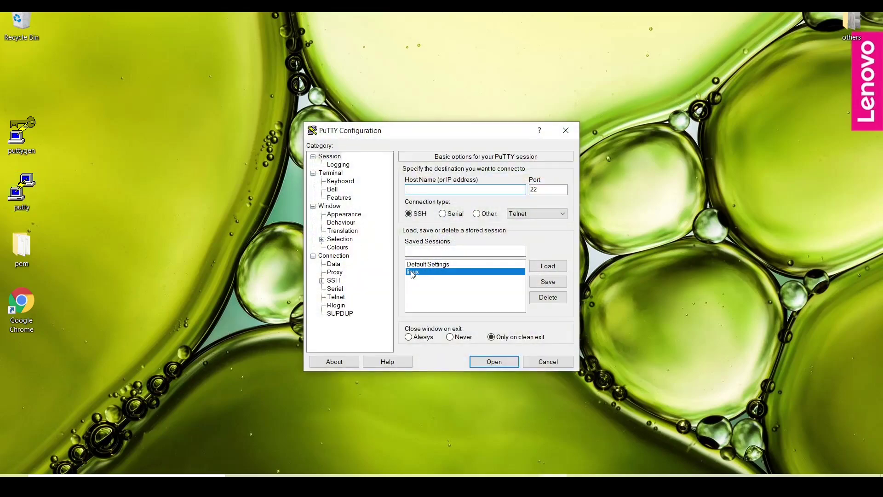
pyautogui.click(547, 267)
pyautogui.moveTo(473, 189); pyautogui.dragTo(437, 190)
pyautogui.hotkey('ctrl', 'v')
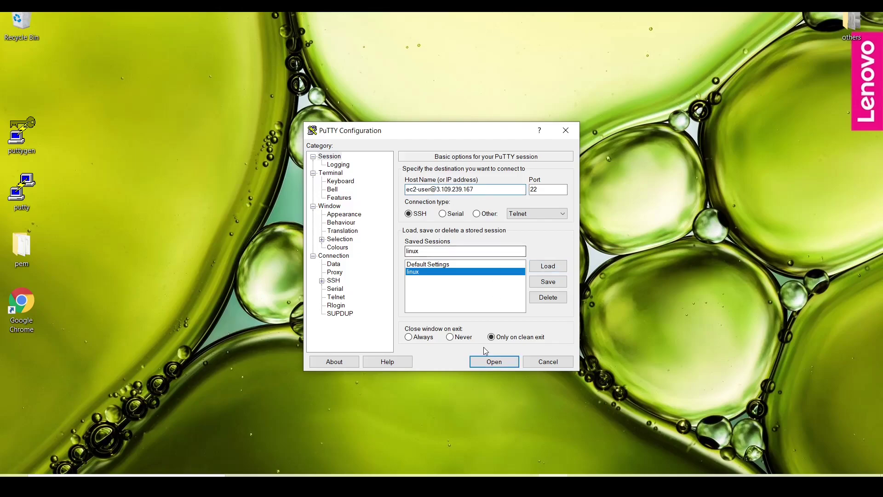
# - Open the SSH connection, accept the server's host key and move the terminal window toward the middle of the desktop
pyautogui.click(491, 362)
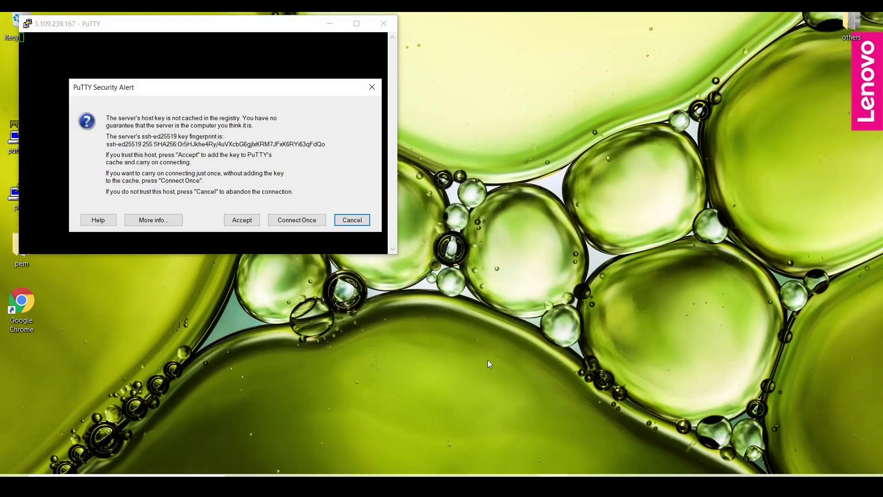
pyautogui.click(241, 219)
pyautogui.moveTo(261, 26); pyautogui.dragTo(430, 70)
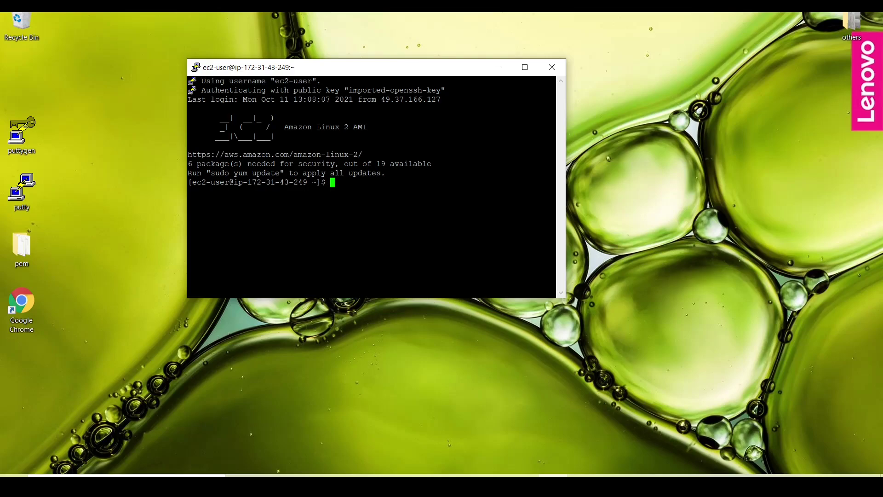
# - Run "uvicorn main:app --reload --host 0.0.0.0" on the instance and load 3.109.239.167:8000 in Chrome
pyautogui.write('uvicorn main:app --reload')
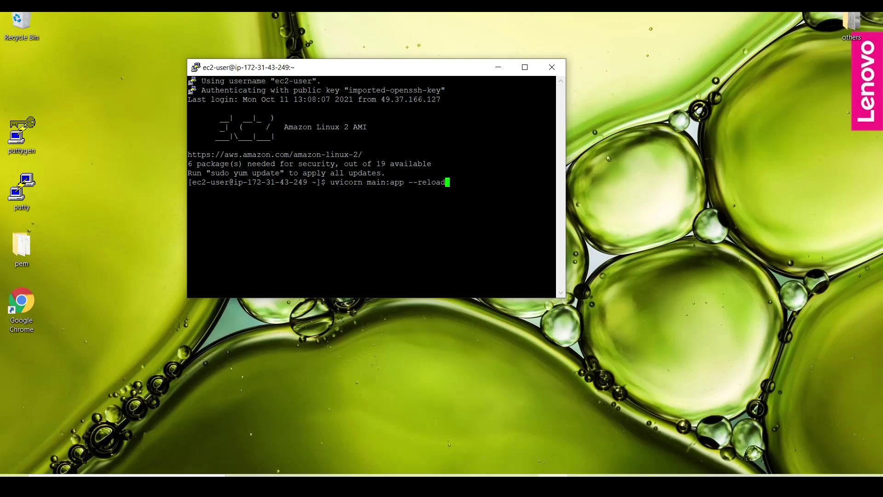
pyautogui.write(' --host 0.0.0.0')
pyautogui.press('Return')
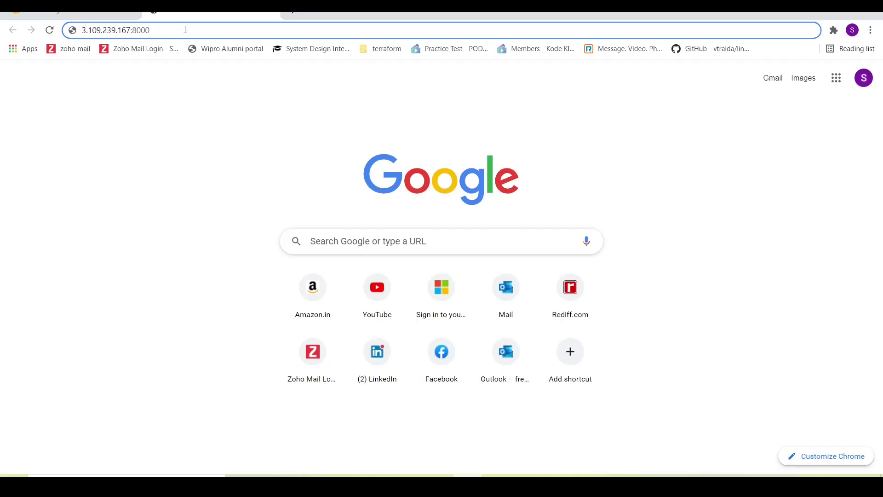
pyautogui.press('Return')
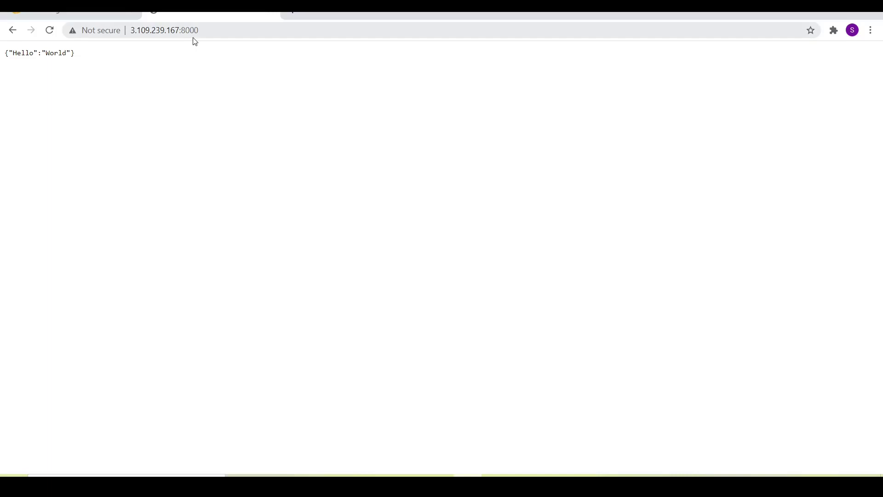
# - Return to the EC2 instances list and open the image creation form for MyLinuxVM
pyautogui.click(98, 15)
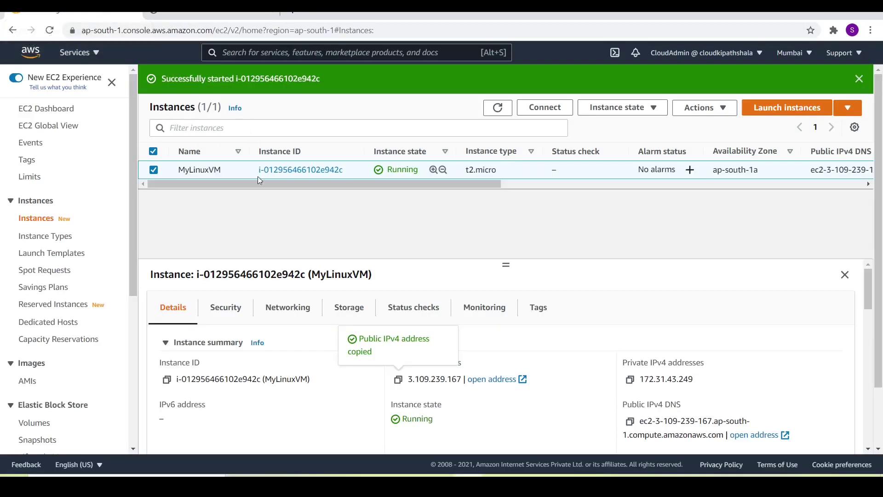
pyautogui.click(153, 170)
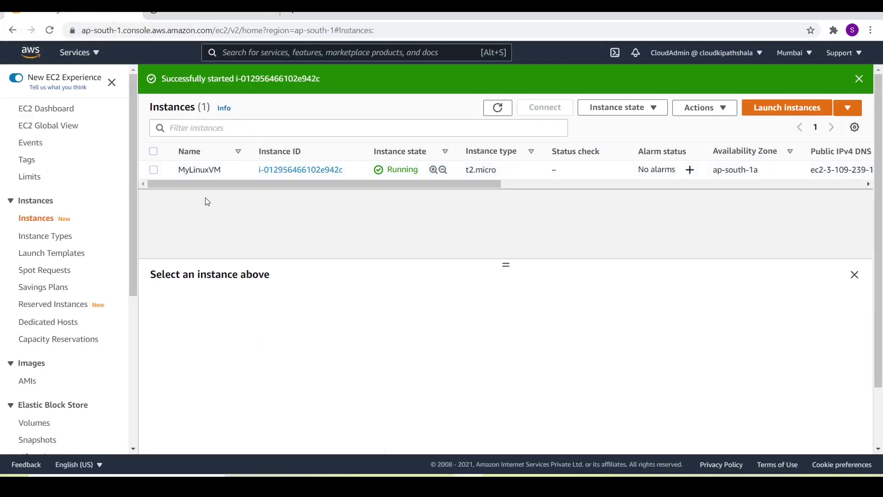
pyautogui.rightClick(205, 170)
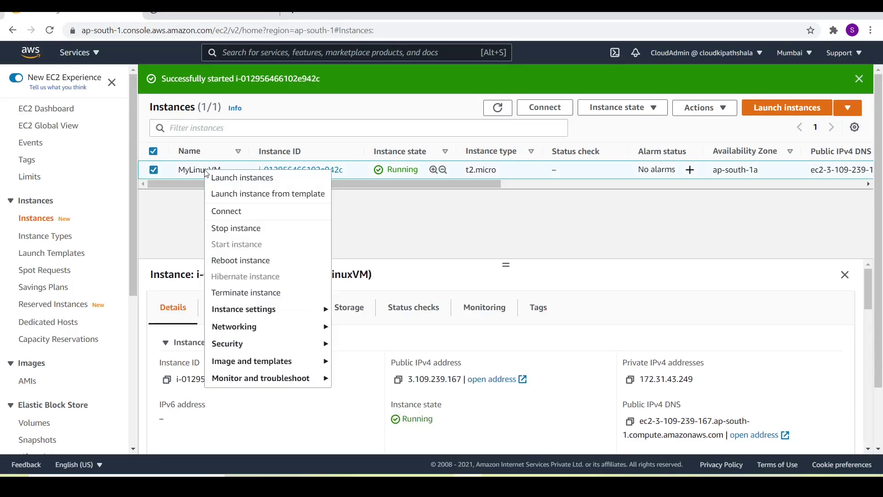
pyautogui.moveTo(268, 363)
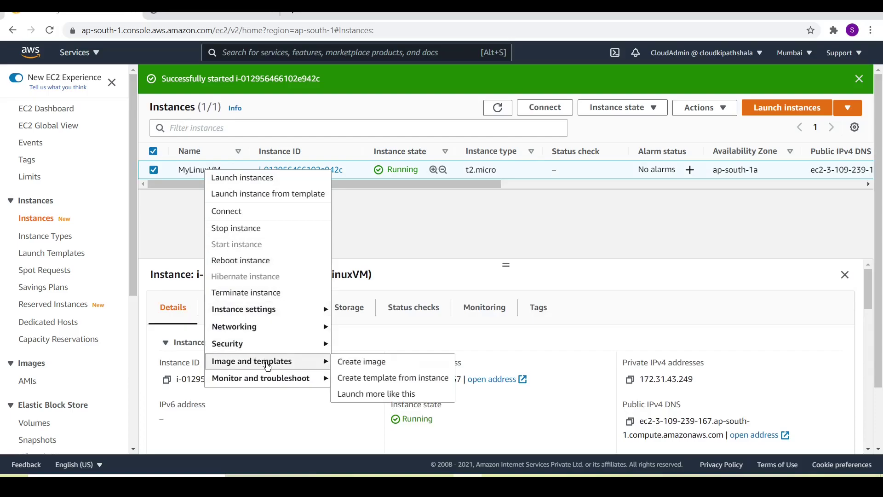
pyautogui.click(357, 370)
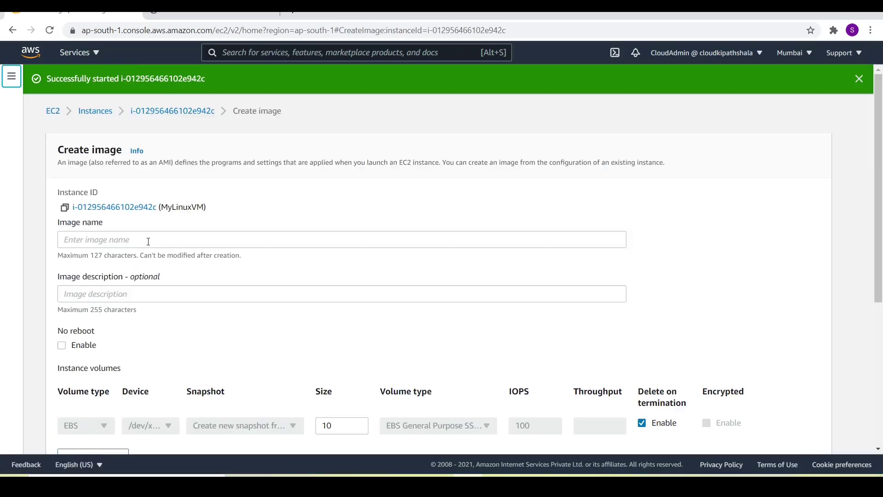
# - Name the image mylinuxvm-11Oct2021, describe it as "backup for linux VM" and create it with the existing volume settings
pyautogui.click(151, 236)
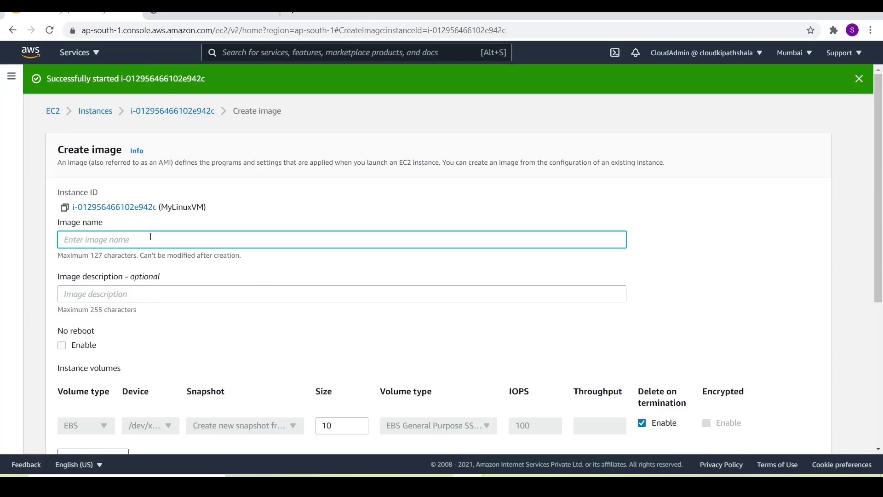
pyautogui.write('mylinuxvm-11Oct2021')
pyautogui.scroll(-2, 176, 286)
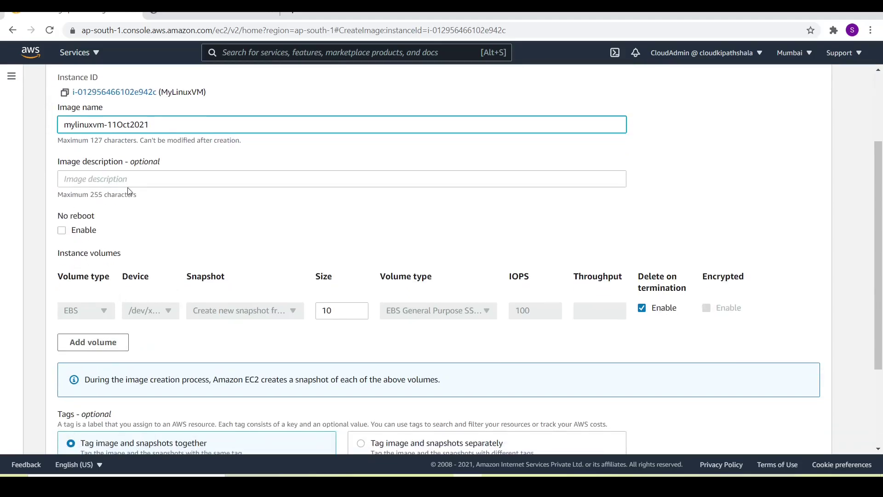
pyautogui.click(134, 177)
pyautogui.write('backup for')
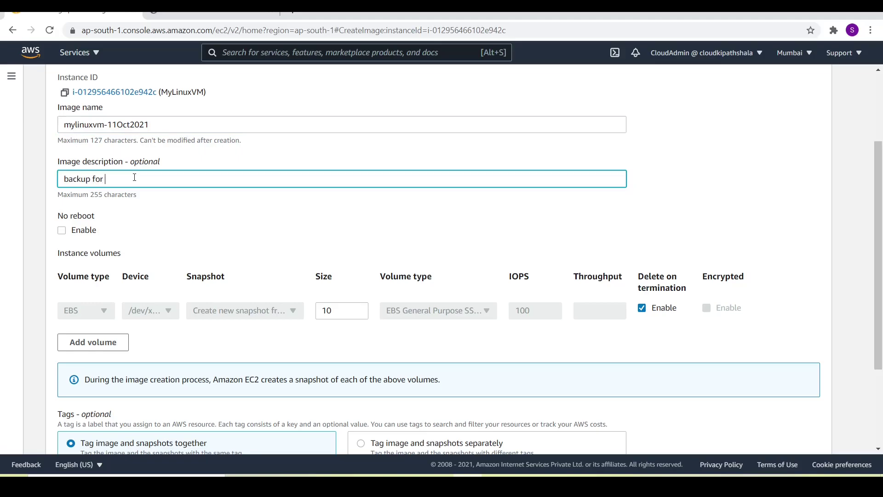
pyautogui.write(' linuc')
pyautogui.press('BackSpace')
pyautogui.write('x VM')
pyautogui.scroll(-3, 161, 237)
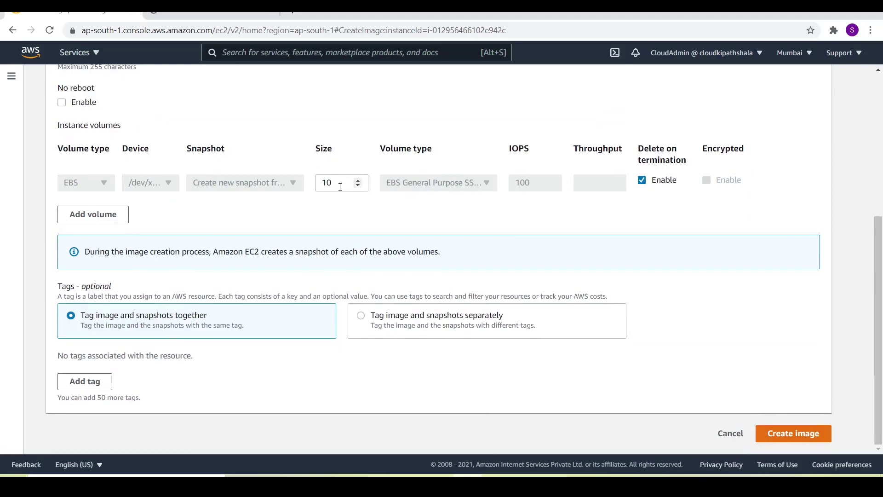
pyautogui.click(780, 435)
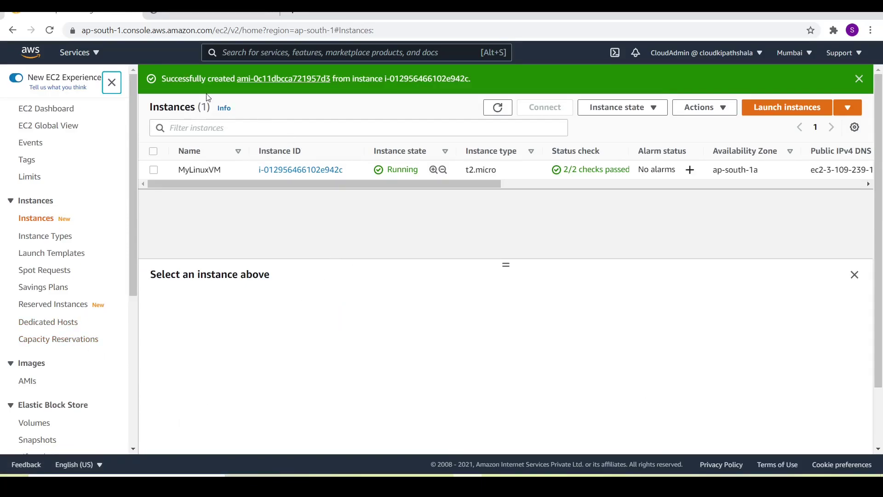
# - Open the list of owned AMIs and check the status of the new mylinuxvm-11Oct2021 image
pyautogui.scroll(-3, 120, 238)
pyautogui.scroll(-1, 92, 255)
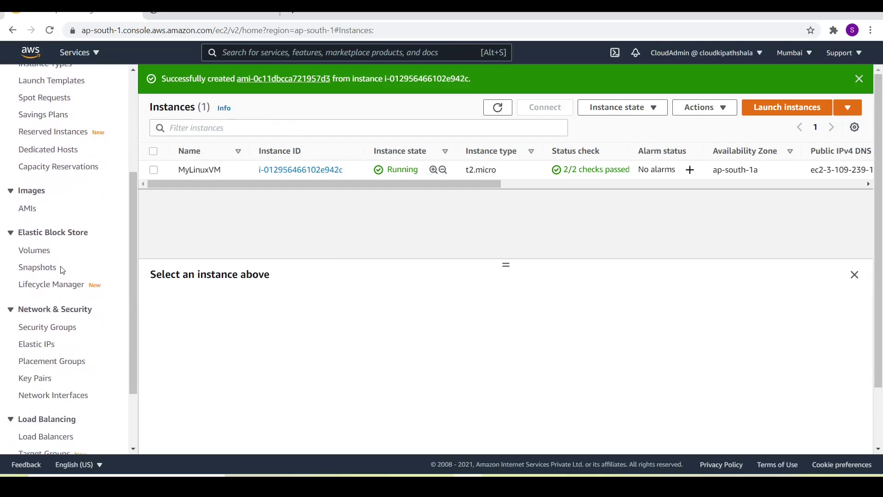
pyautogui.scroll(-1, 53, 364)
pyautogui.scroll(-2, 56, 414)
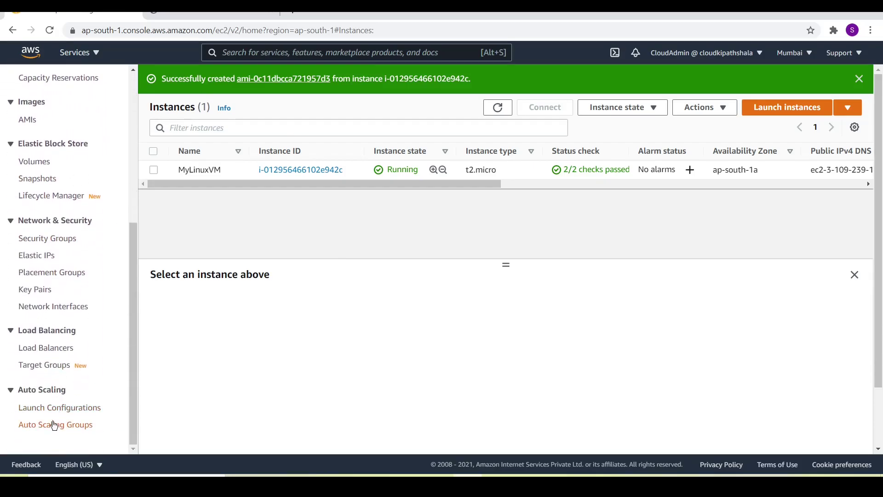
pyautogui.scroll(4, 39, 290)
pyautogui.click(36, 296)
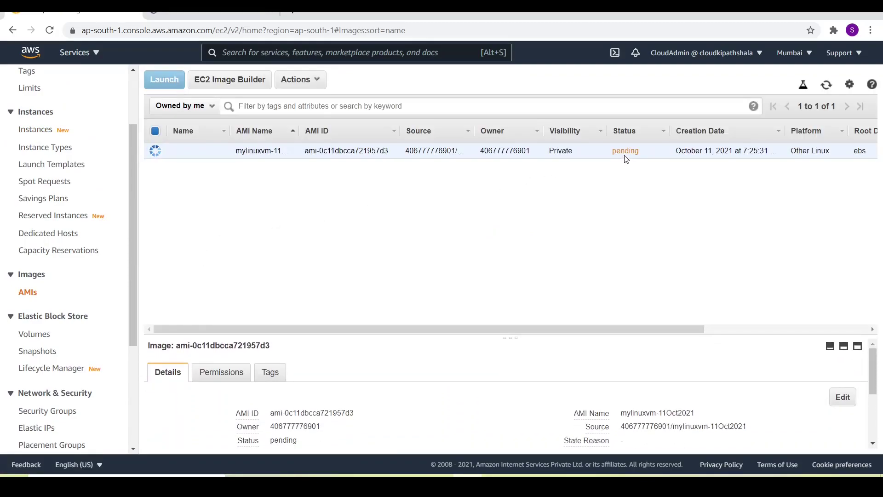
pyautogui.press('alt')
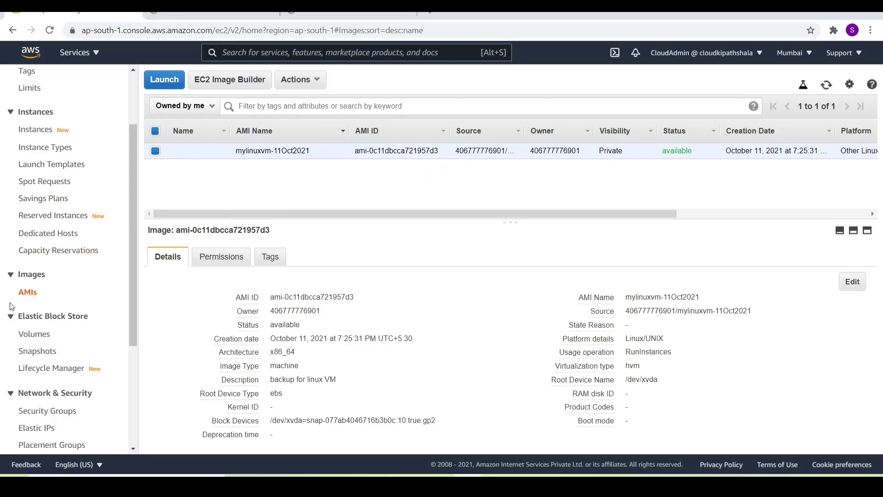
# - Inspect MyLinuxVM's storage details and its attached /dev/xvda volume, and open the snapshots list
pyautogui.click(38, 131)
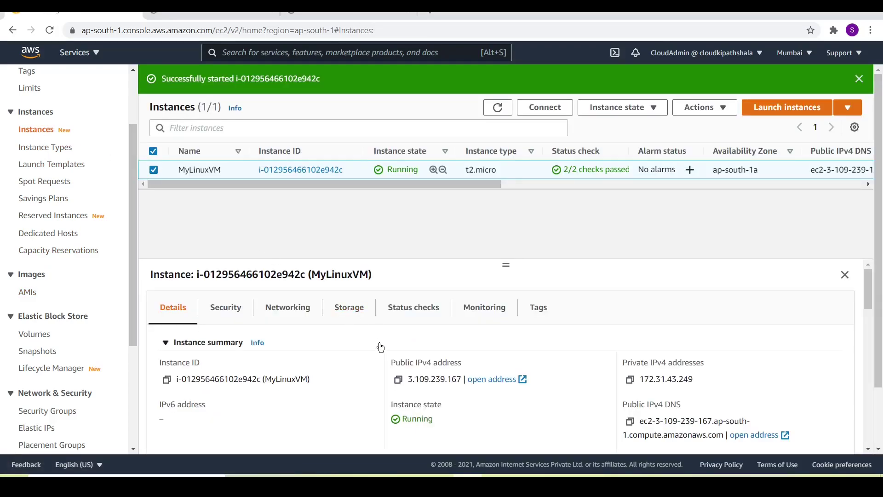
pyautogui.scroll(-1, 354, 354)
pyautogui.scroll(1, 352, 352)
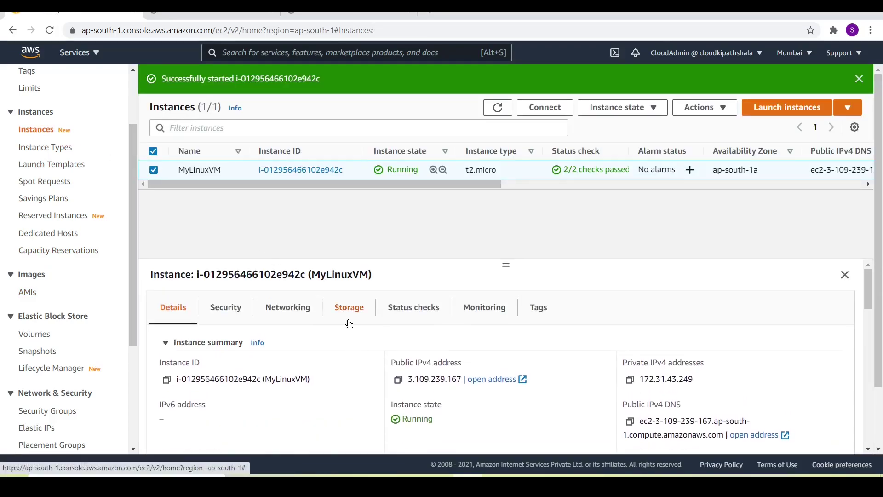
pyautogui.click(353, 311)
pyautogui.scroll(-2, 357, 365)
pyautogui.scroll(2, 363, 370)
pyautogui.scroll(-1, 370, 375)
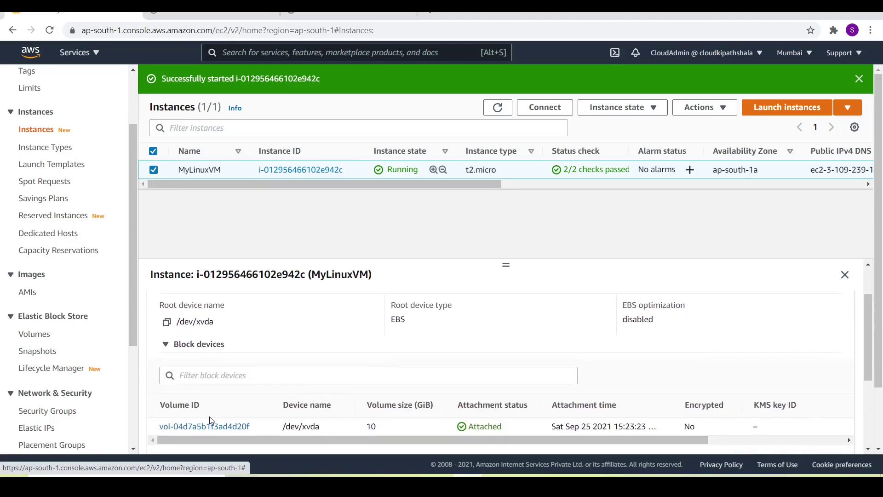
pyautogui.click(215, 430)
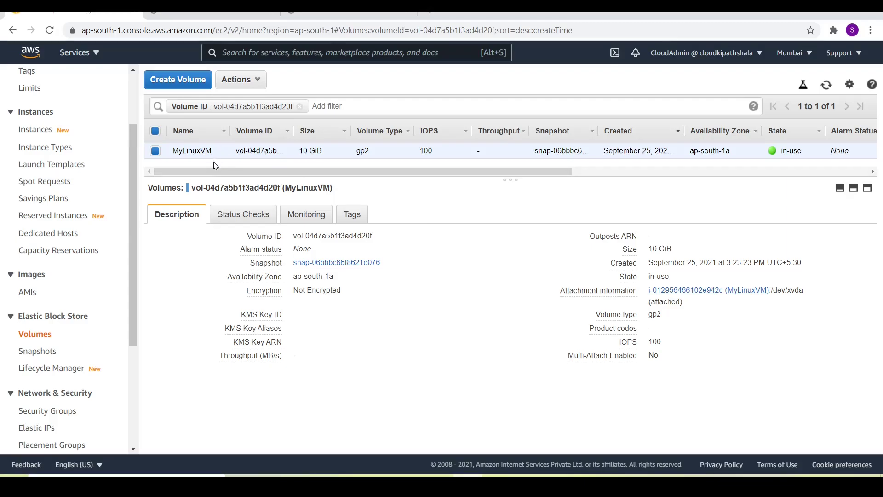
pyautogui.click(43, 355)
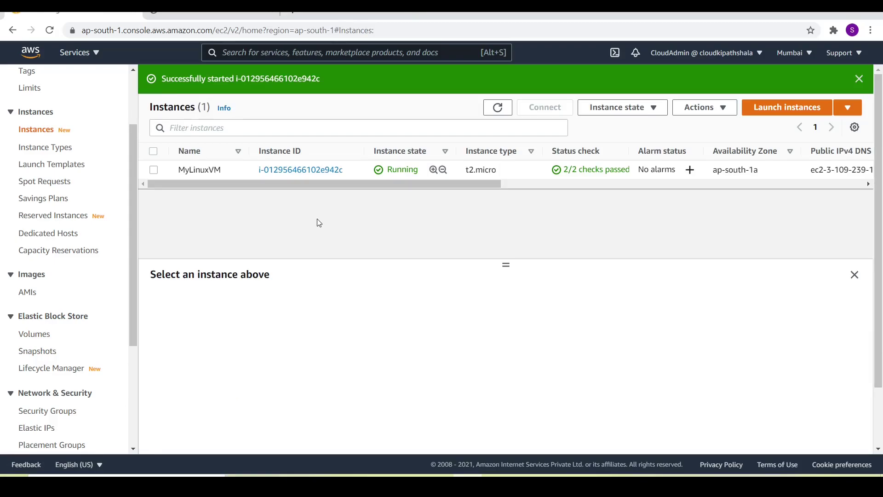
# - View the web app page at 3.109.239.167:8000, stop the MyLinuxVM instance and dismiss the older start notification
pyautogui.click(211, 15)
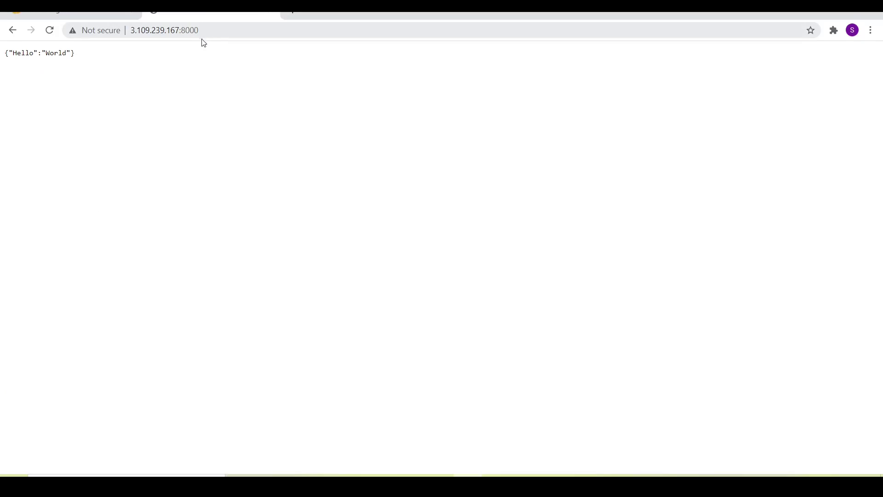
pyautogui.click(100, 16)
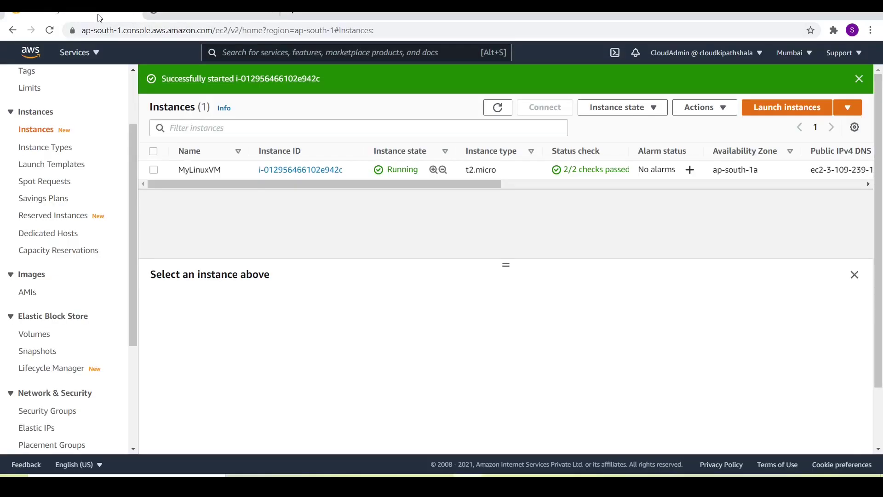
pyautogui.click(201, 170)
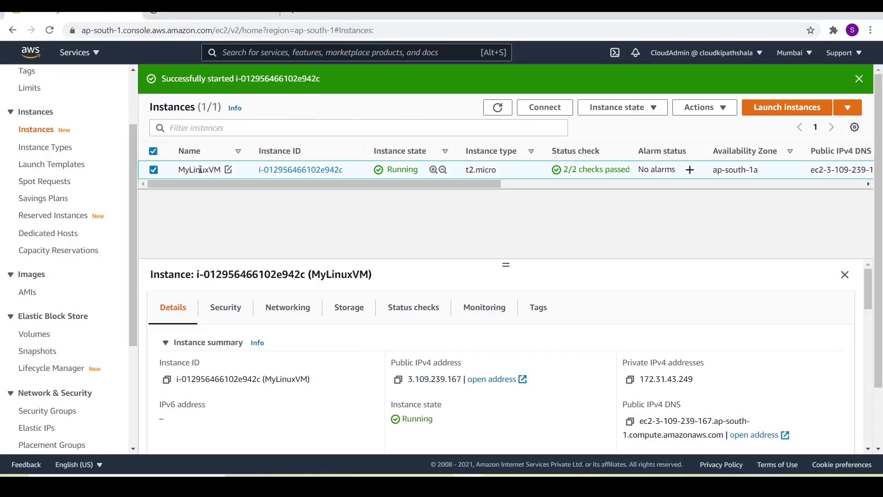
pyautogui.rightClick(201, 169)
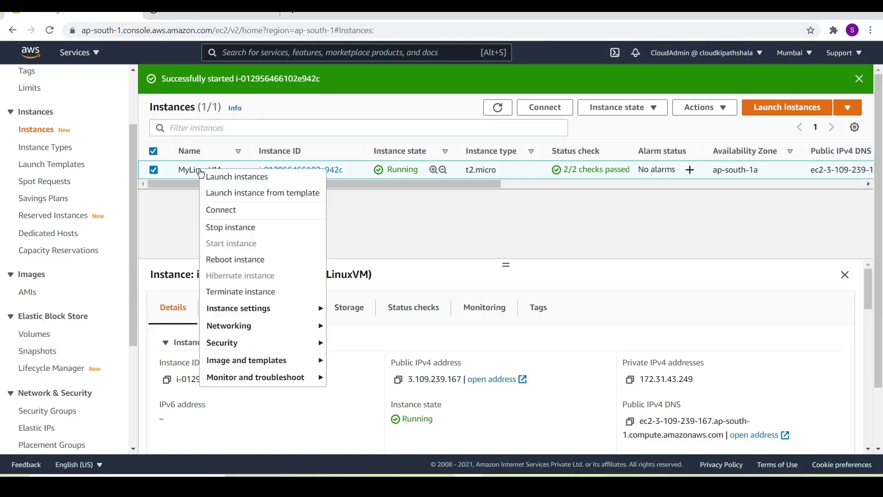
pyautogui.click(247, 228)
pyautogui.click(647, 316)
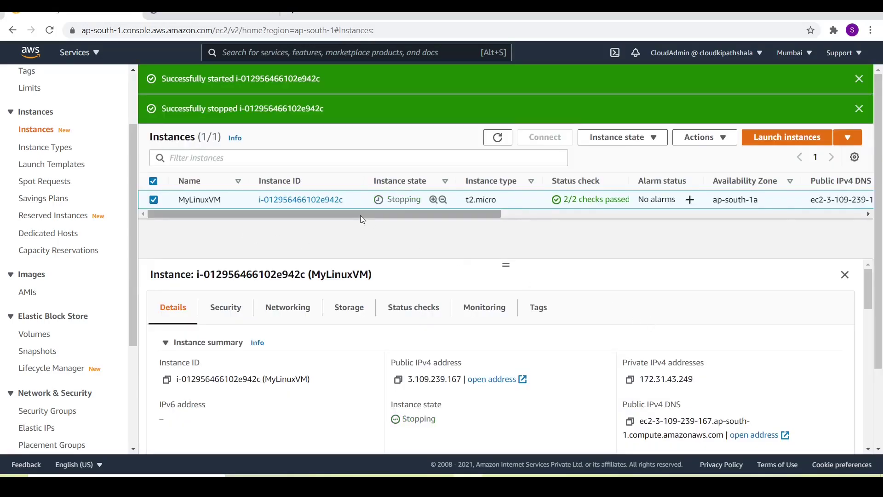
pyautogui.click(859, 79)
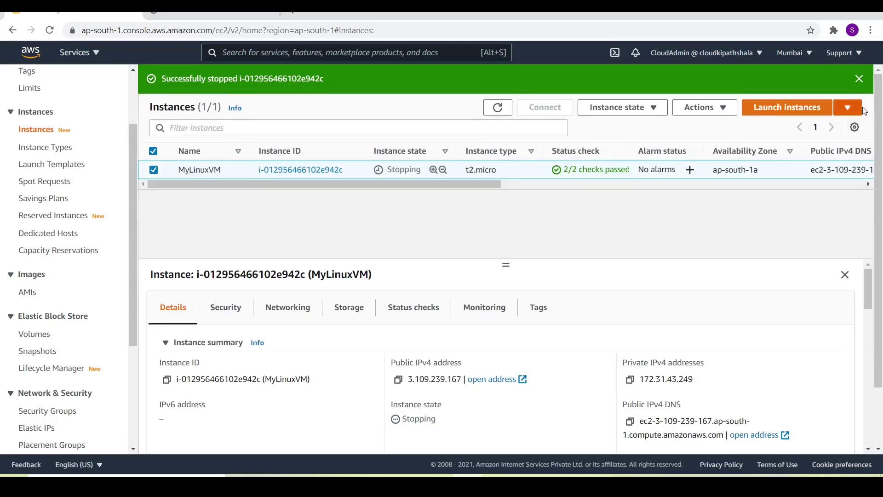
# - Reload 3.109.239.167:8000 in the browser to test whether the web app still responds
pyautogui.click(239, 15)
pyautogui.click(232, 35)
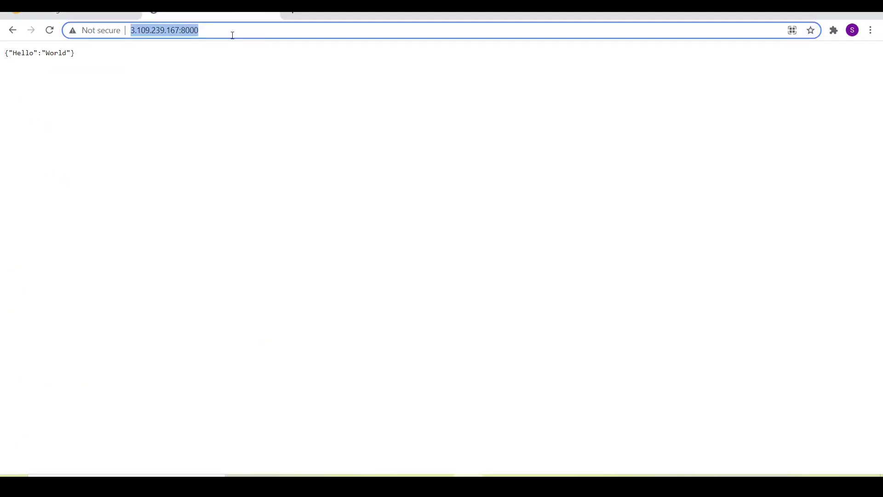
pyautogui.press('Return')
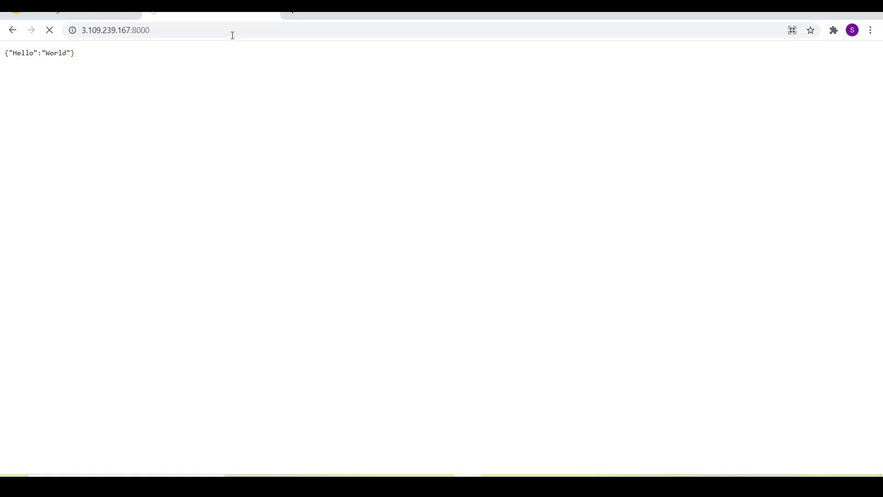
pyautogui.press('F5')
# - Start launching an instance from the mylinuxvm-11Oct2021 AMI, keep the t2.micro type and continue to the instance details
pyautogui.click(61, 13)
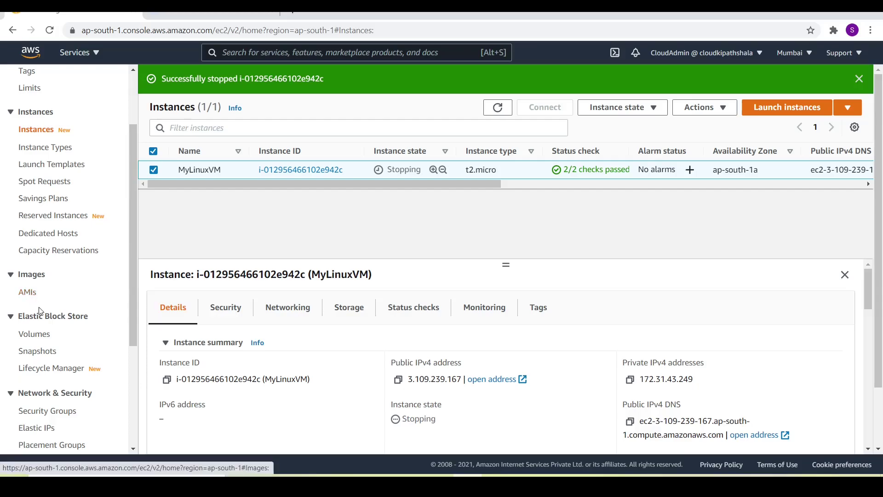
pyautogui.click(28, 292)
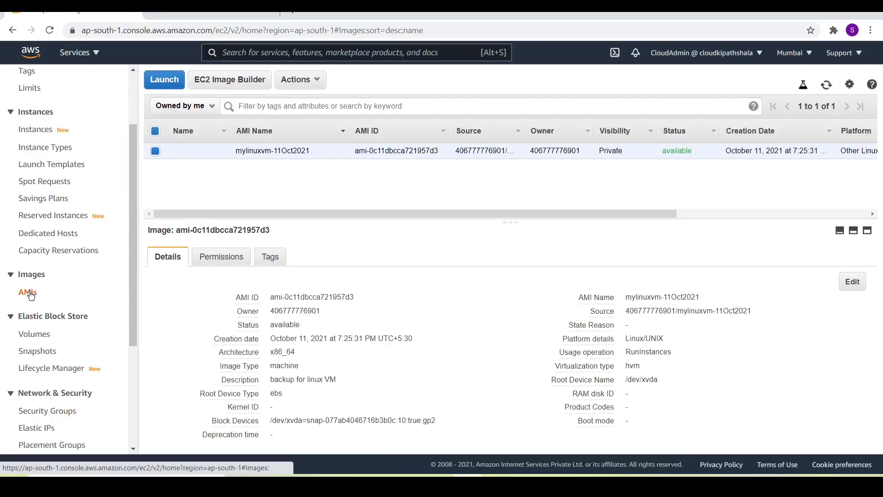
pyautogui.rightClick(257, 154)
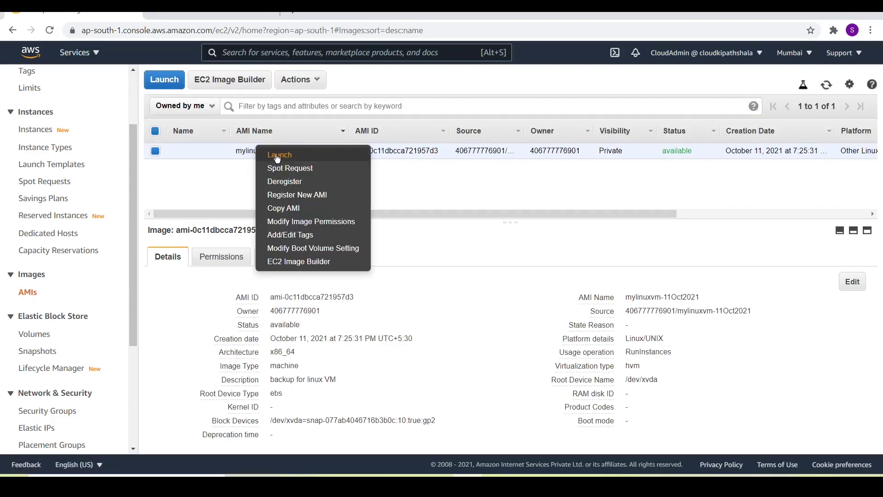
pyautogui.click(277, 156)
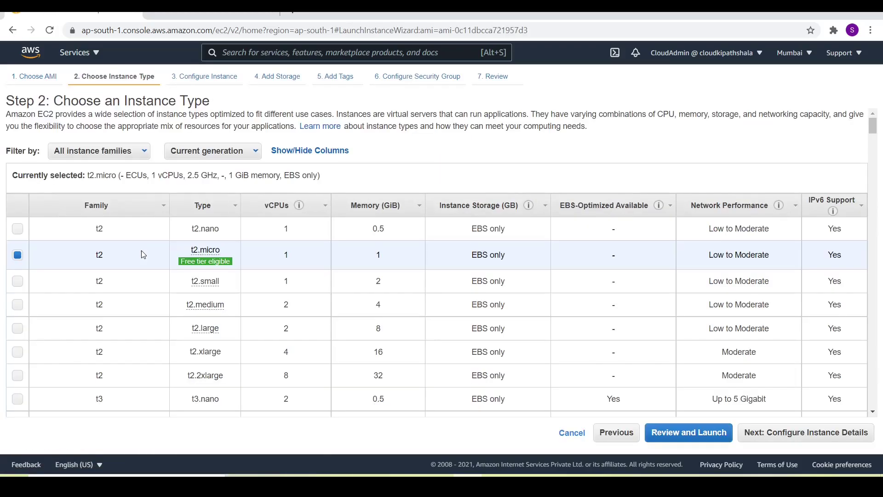
pyautogui.moveTo(221, 261)
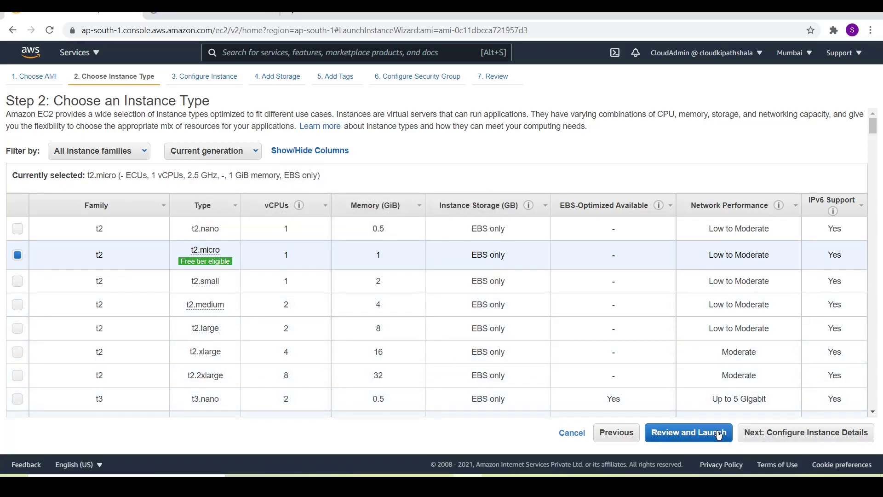
pyautogui.click(764, 432)
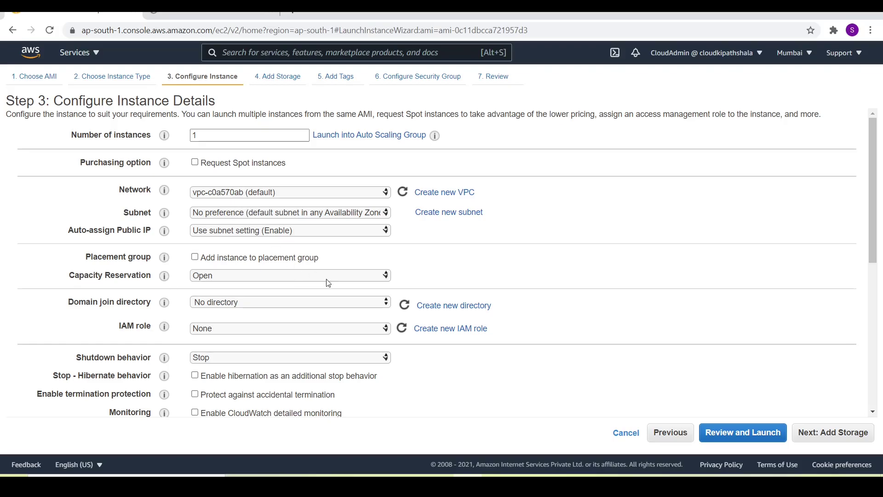
# - Keep the default instance details and storage, add no tags and continue to the security group configuration
pyautogui.scroll(-2, 618, 325)
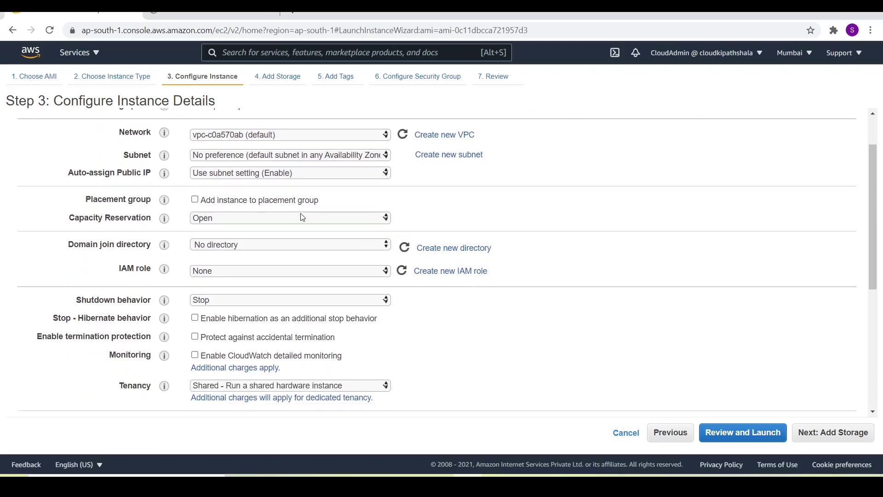
pyautogui.scroll(2, 302, 216)
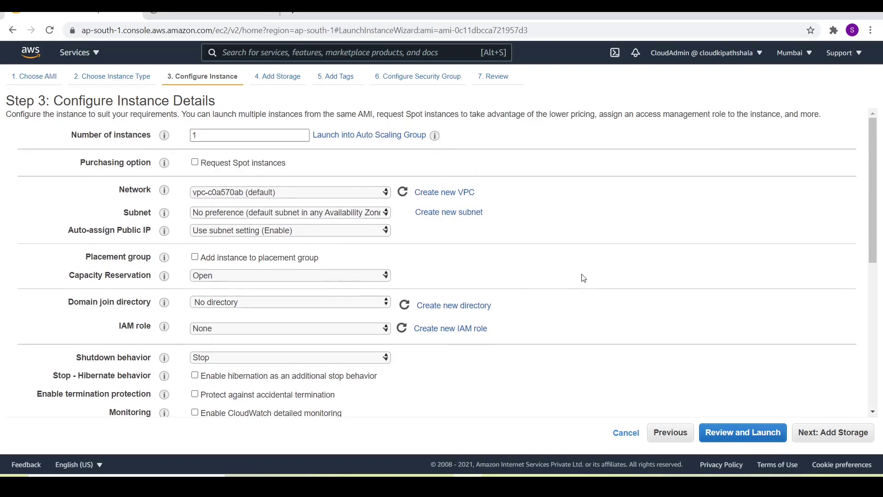
pyautogui.scroll(-1, 742, 380)
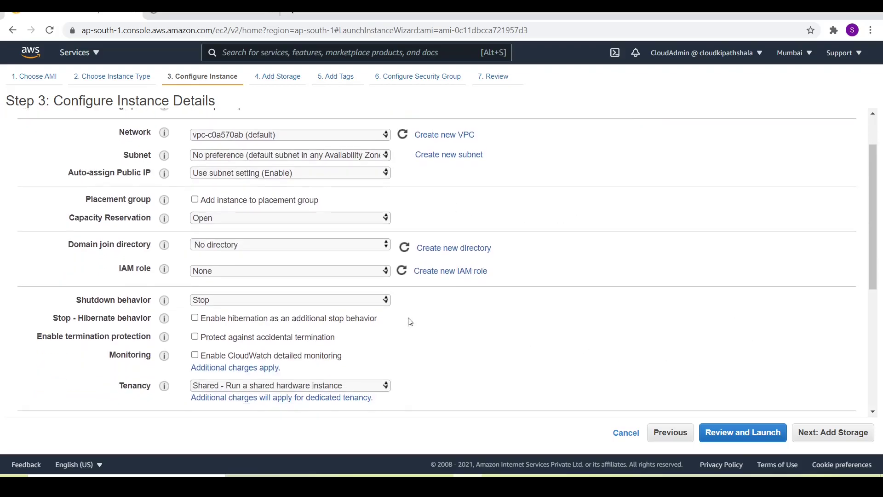
pyautogui.scroll(-1, 392, 317)
pyautogui.scroll(-1, 443, 306)
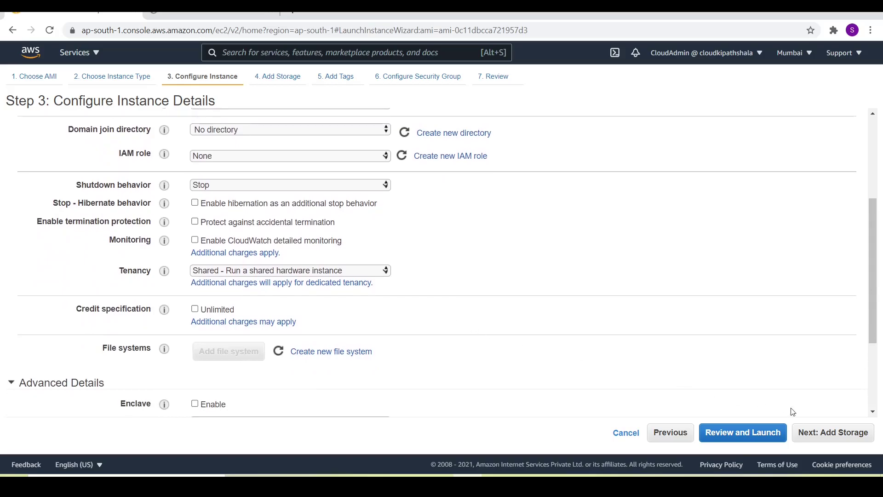
pyautogui.click(824, 435)
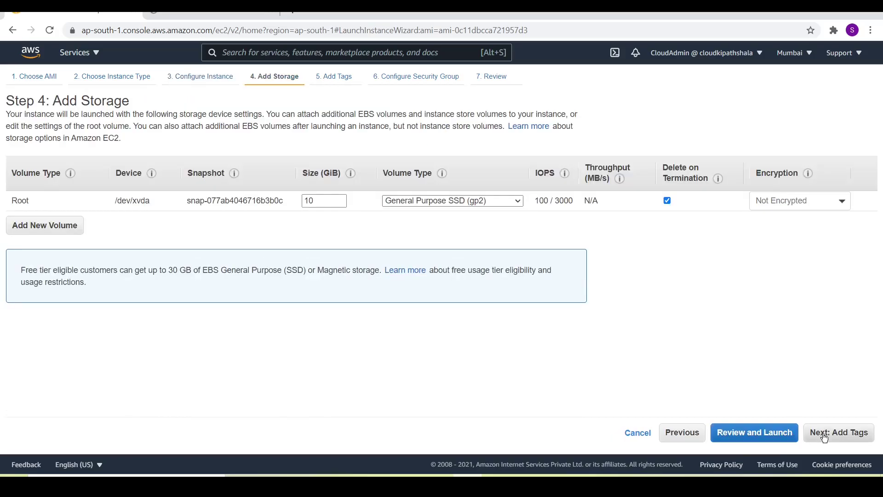
pyautogui.click(824, 434)
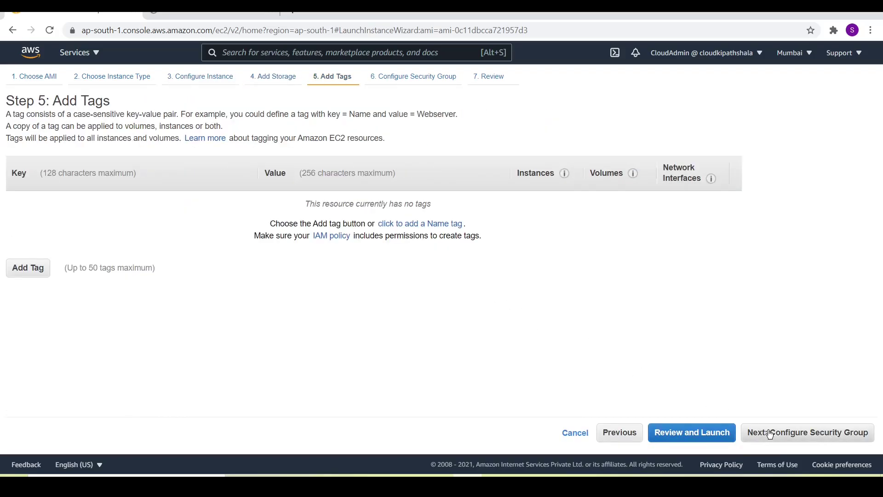
pyautogui.click(776, 435)
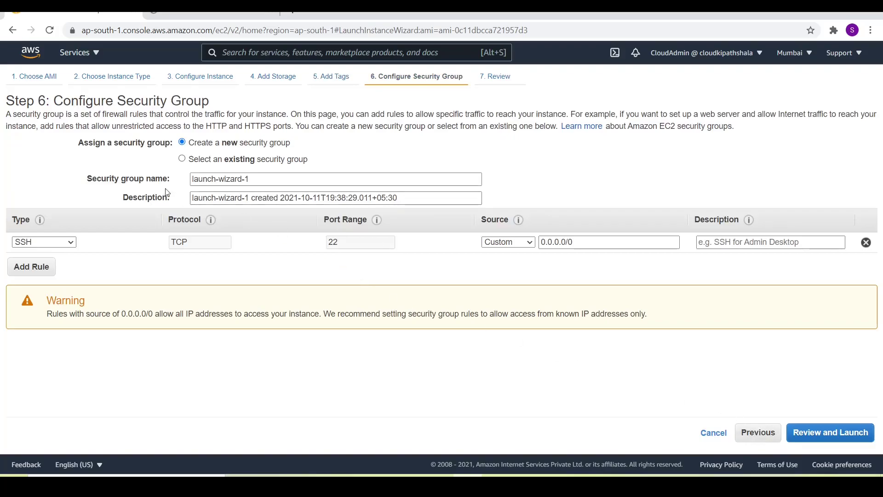
# - Assign the existing MyLinuxSG security group to the new instance and review its inbound rules in the launch summary
pyautogui.click(183, 160)
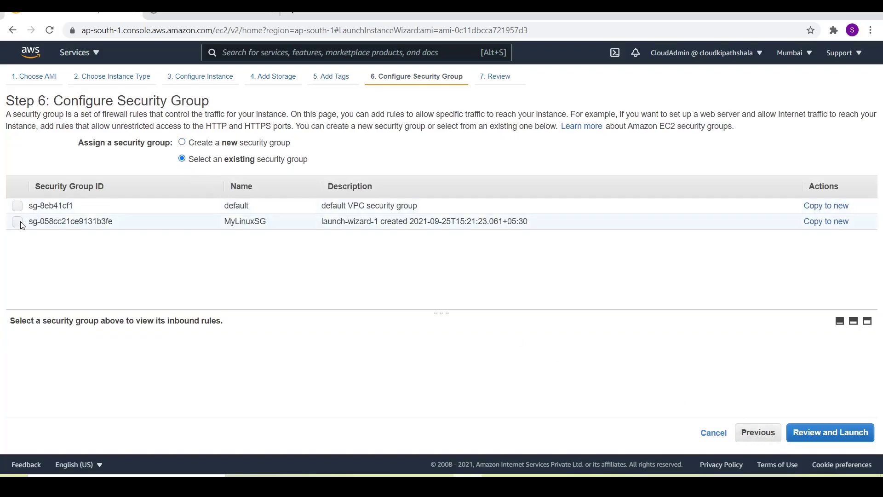
pyautogui.click(830, 439)
pyautogui.scroll(-1, 644, 368)
pyautogui.scroll(-4, 708, 380)
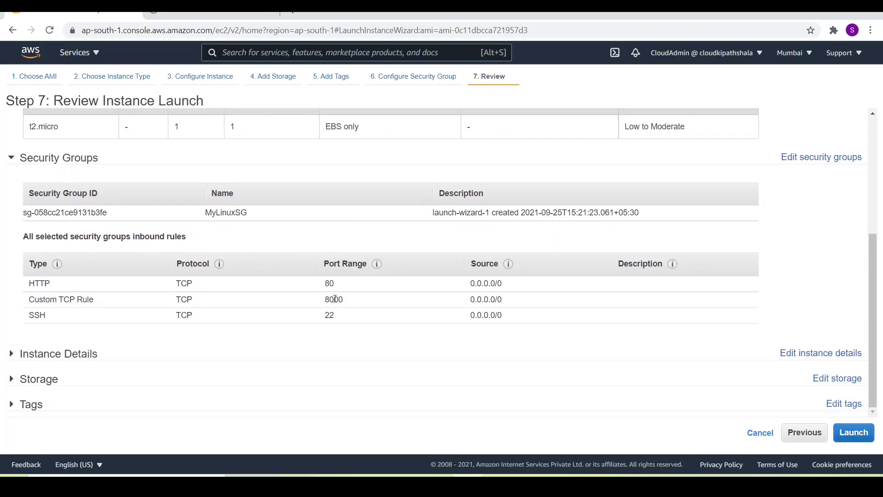
# - Launch the instance with the existing ckp-apsouth1 key pair, acknowledging access to its private key file
pyautogui.click(853, 433)
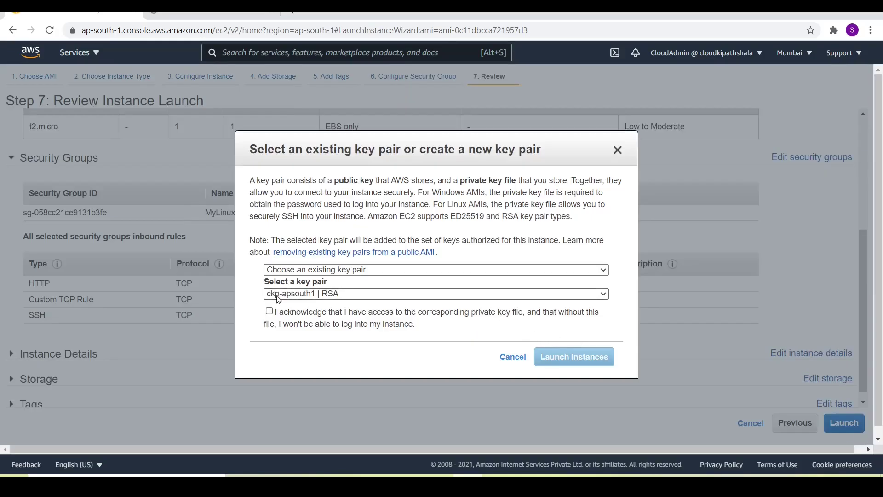
pyautogui.click(270, 311)
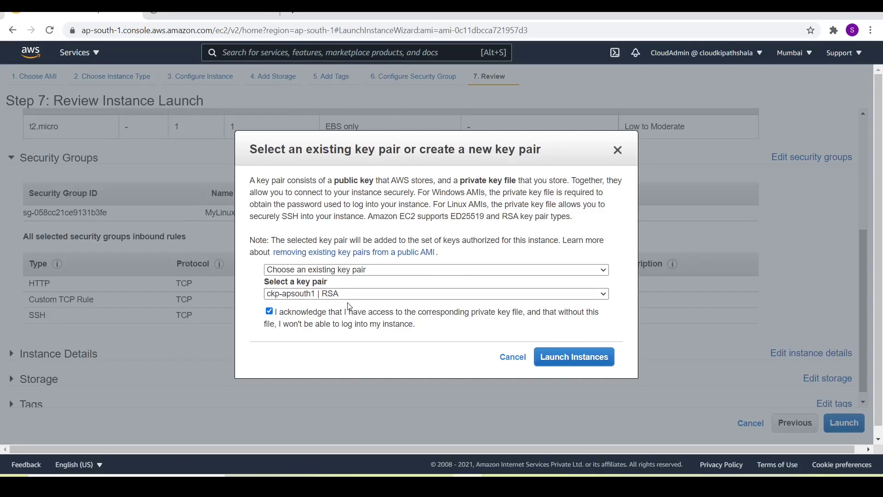
pyautogui.click(570, 358)
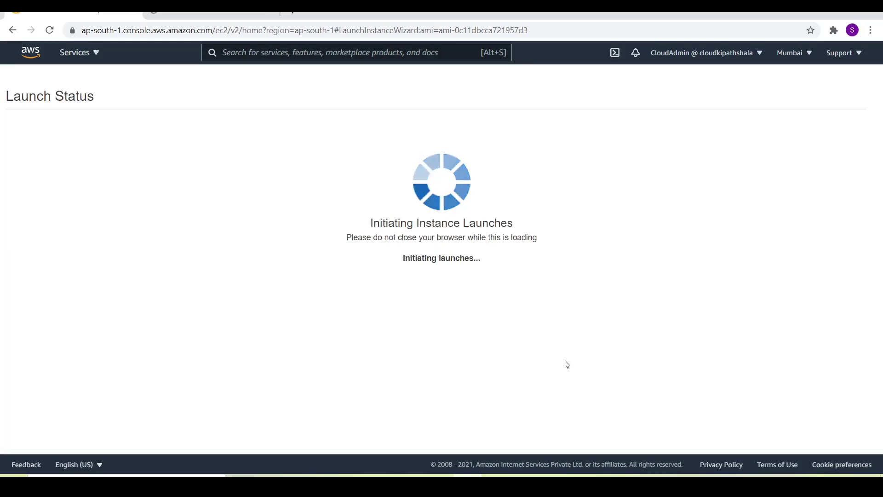
# - Refresh the full list of instances and name the newly launched instance MyLinuxVm2
pyautogui.click(282, 159)
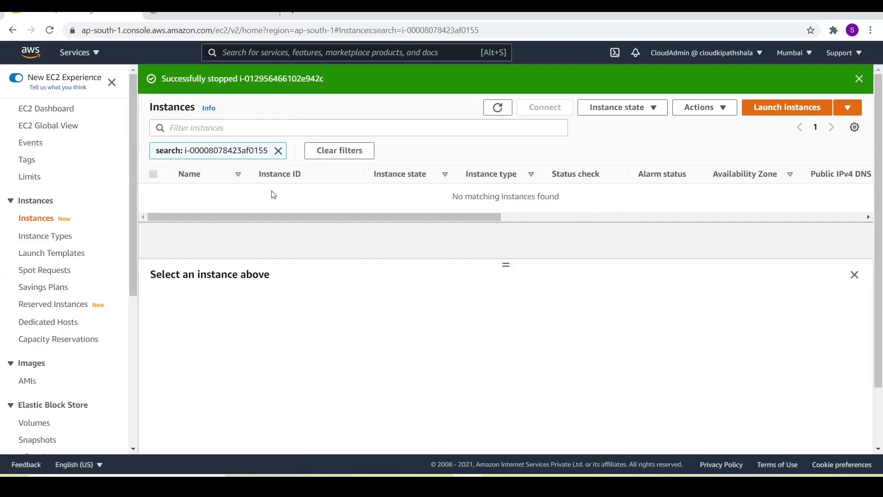
pyautogui.click(45, 220)
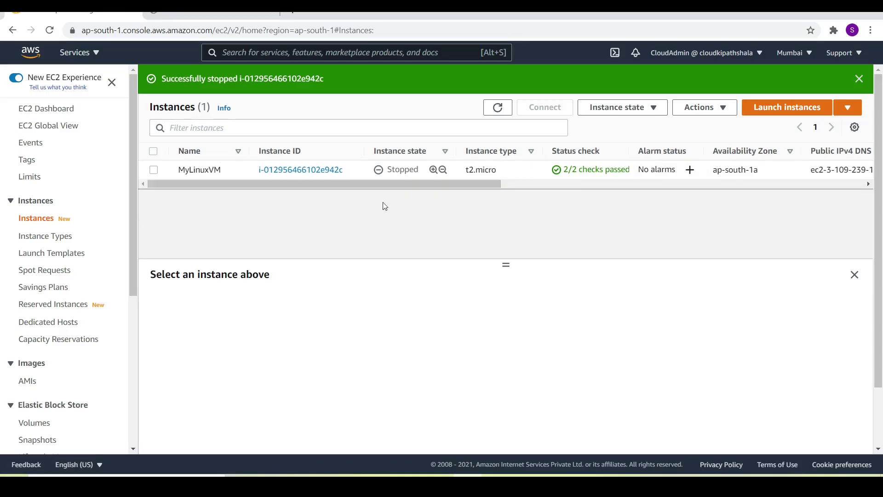
pyautogui.click(497, 107)
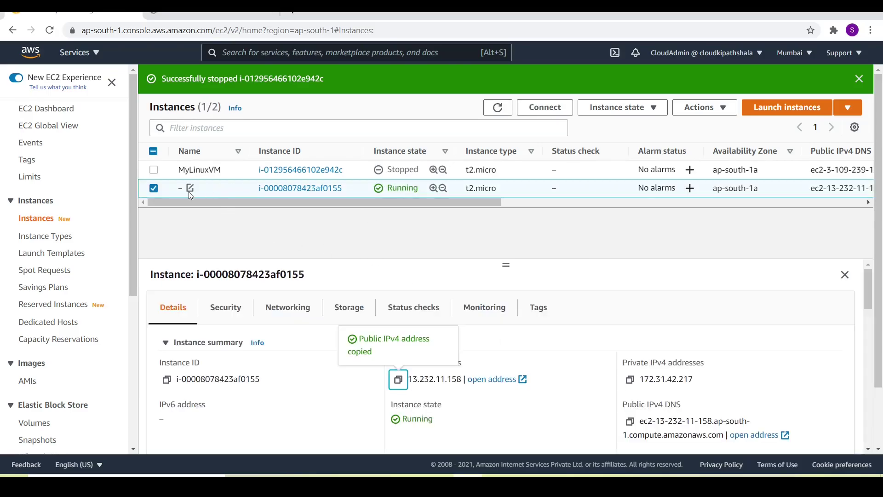
pyautogui.click(190, 190)
pyautogui.click(255, 213)
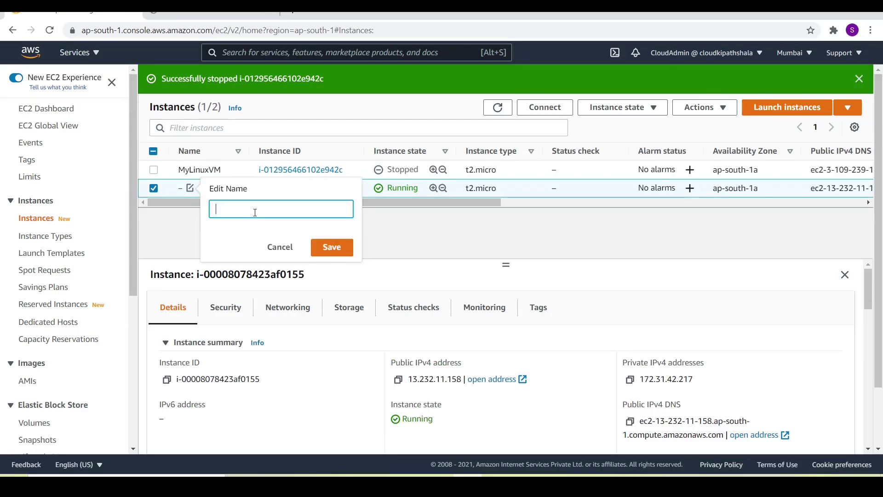
pyautogui.write('MyLinuxVm2')
pyautogui.click(336, 247)
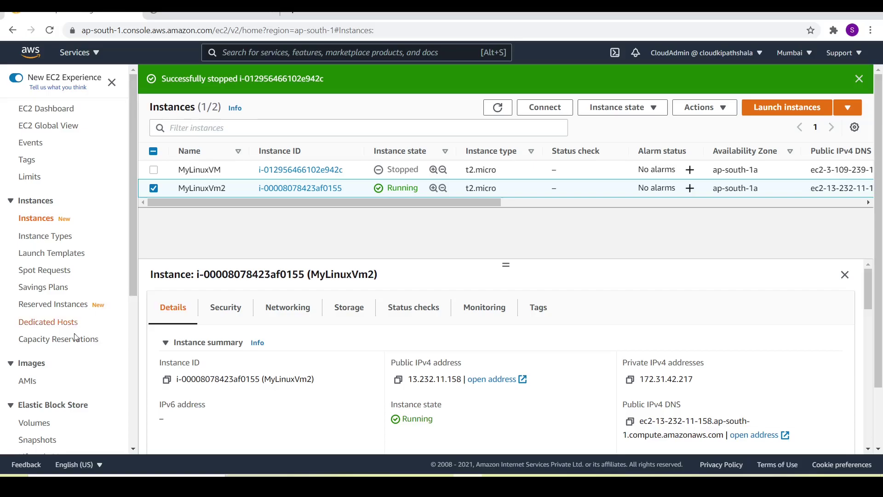
# - Disassociate the Elastic IP address 3.109.239.167 from the stopped MyLinuxVM instance
pyautogui.scroll(-3, 59, 391)
pyautogui.scroll(-3, 53, 421)
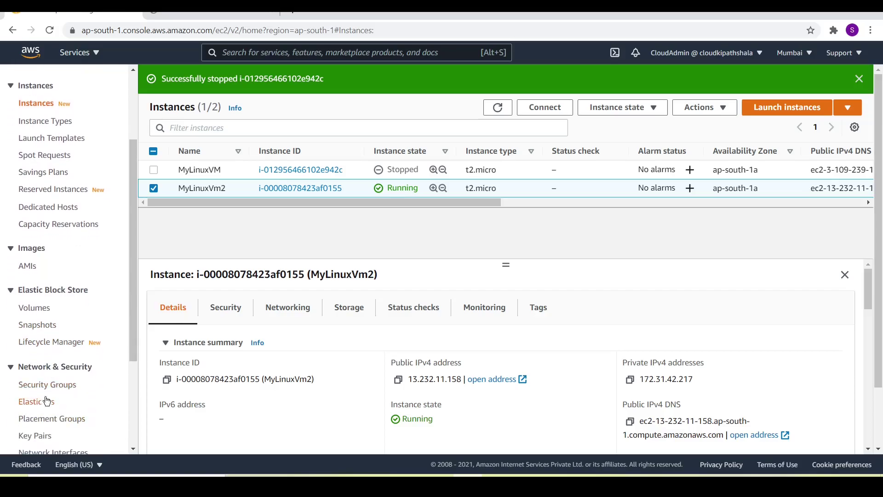
pyautogui.click(39, 402)
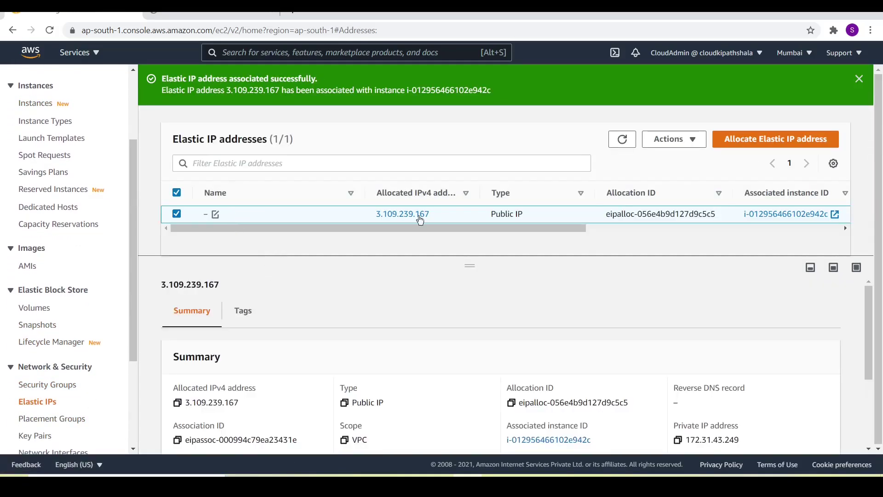
pyautogui.click(671, 139)
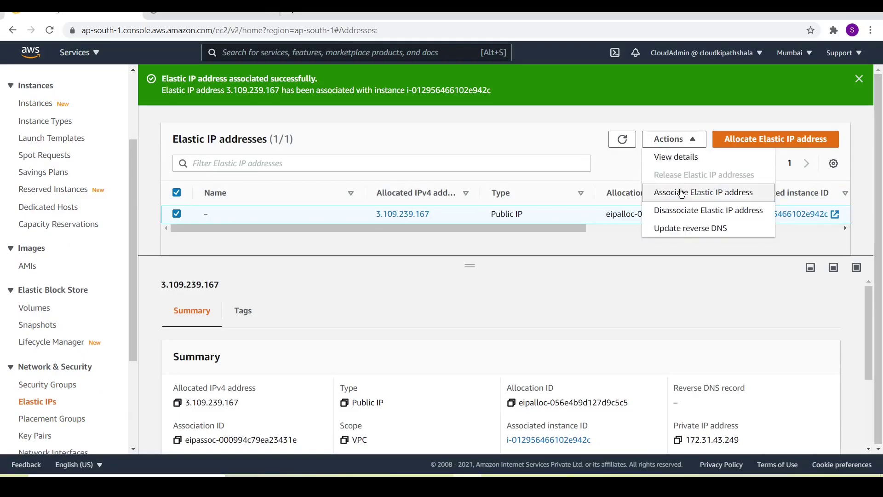
pyautogui.click(681, 209)
pyautogui.click(619, 385)
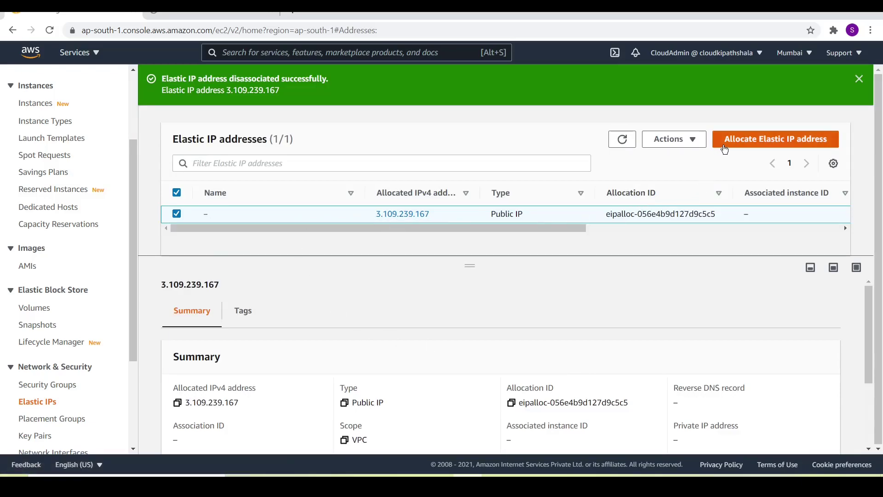
# - Associate the Elastic IP address 3.109.239.167 with the running MyLinuxVm2 instance
pyautogui.click(673, 98)
pyautogui.click(680, 153)
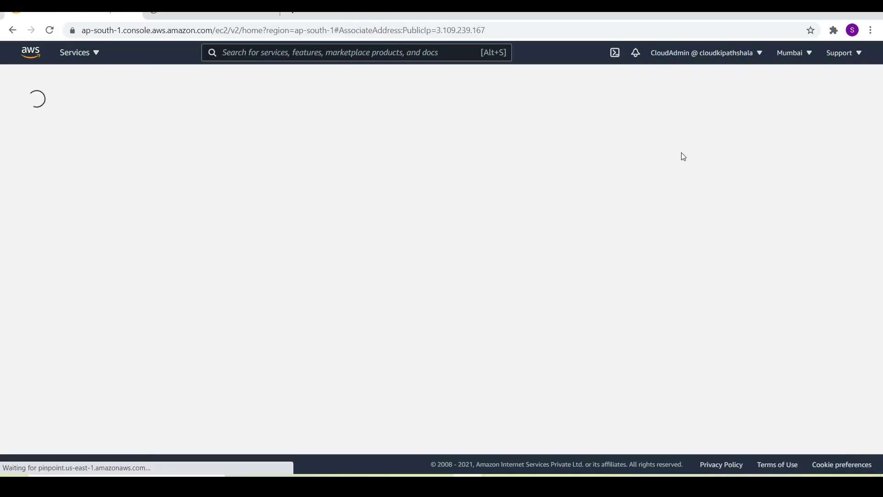
pyautogui.click(227, 322)
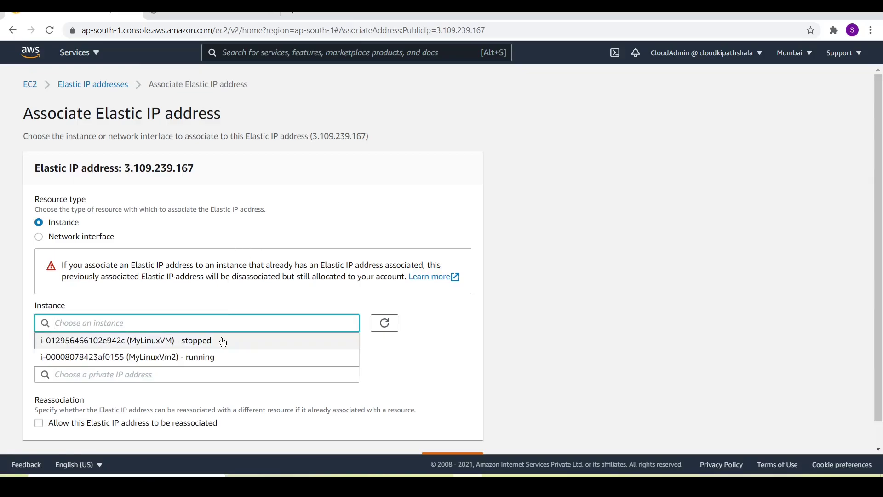
pyautogui.click(217, 351)
pyautogui.scroll(-1, 267, 366)
pyautogui.click(452, 433)
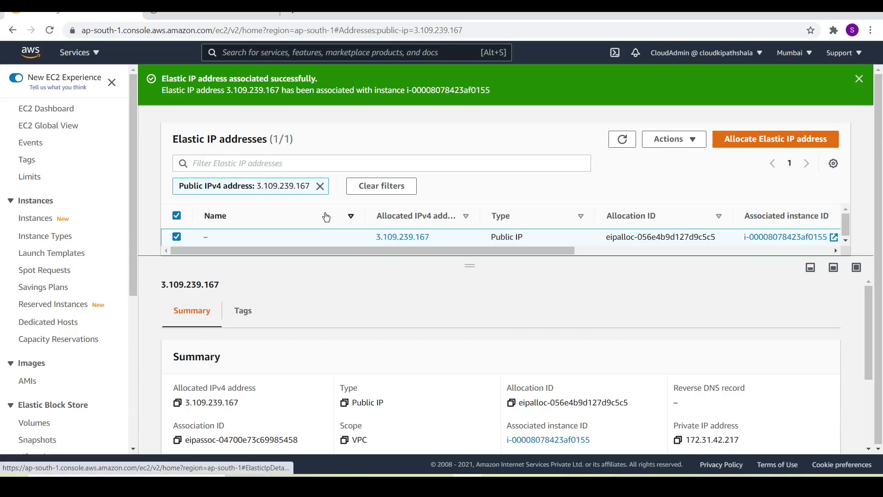
# - Request 3.109.239.167:8000 in the browser to test the web app, and return to the EC2 console
pyautogui.click(220, 14)
pyautogui.click(172, 26)
pyautogui.press('Return')
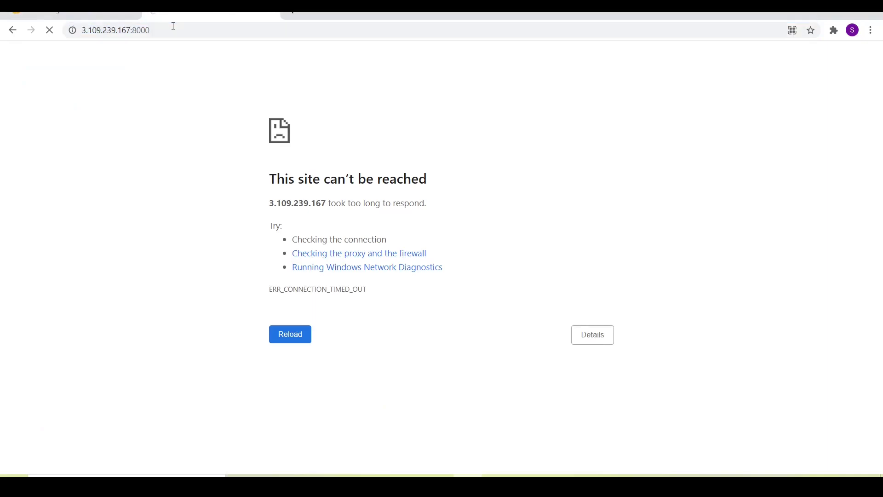
pyautogui.click(77, 15)
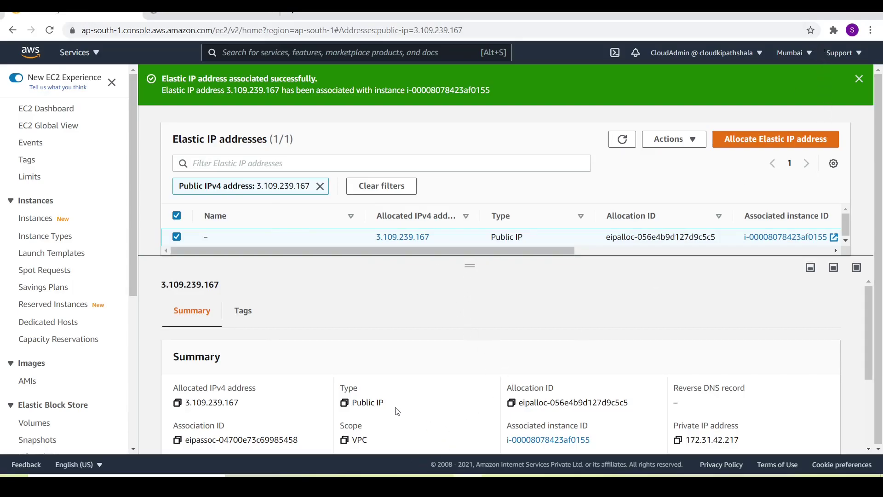
pyautogui.click(822, 17)
pyautogui.doubleClick(22, 190)
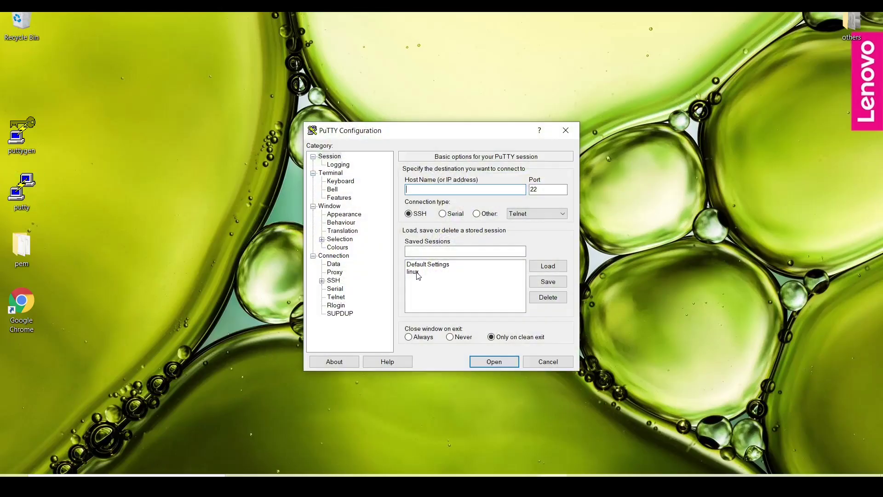
pyautogui.click(417, 272)
pyautogui.click(553, 268)
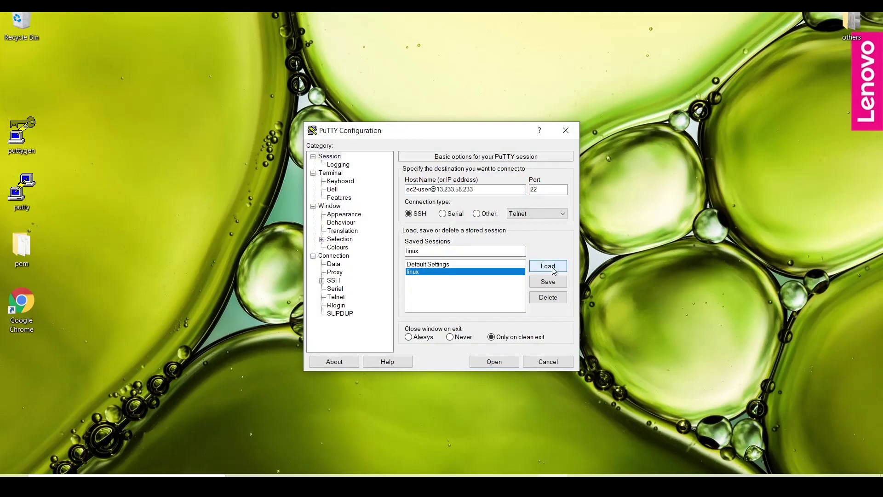
pyautogui.moveTo(473, 189); pyautogui.dragTo(436, 191)
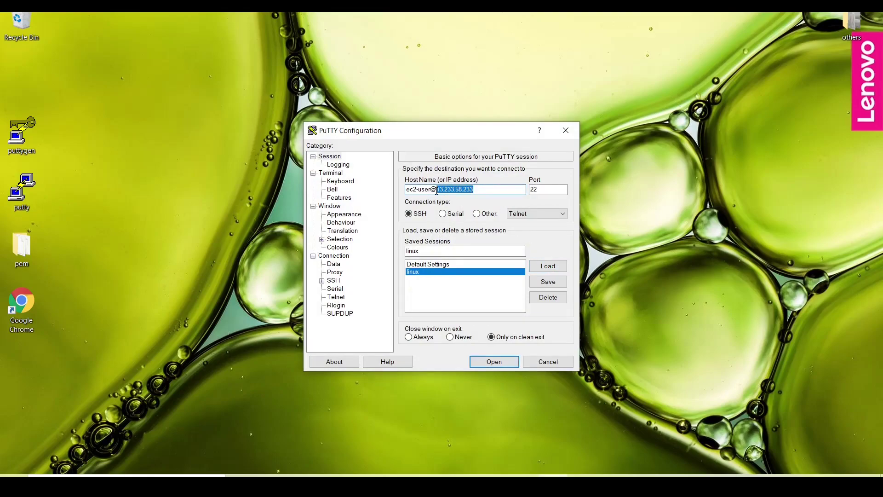
pyautogui.hotkey('ctrl', 'v')
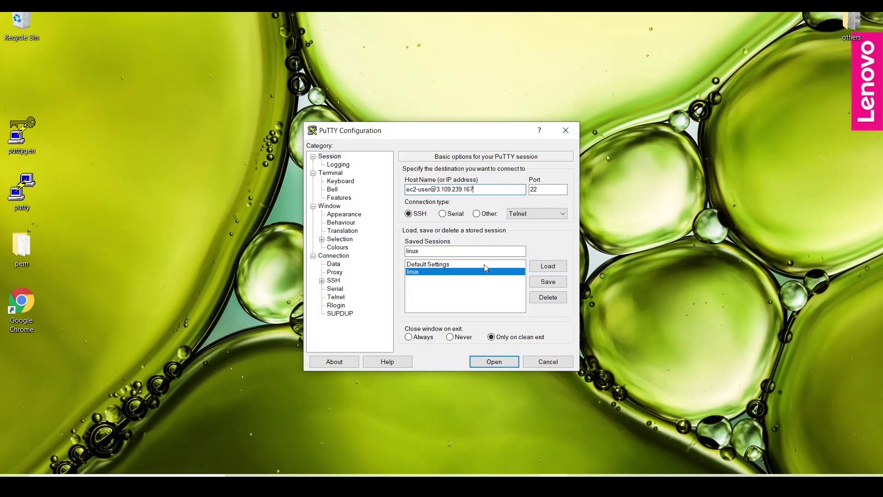
pyautogui.click(482, 362)
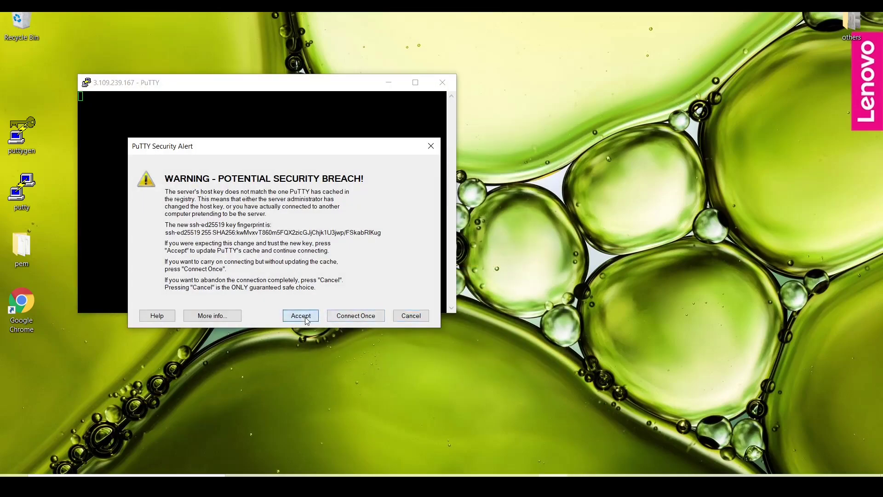
pyautogui.click(301, 316)
pyautogui.moveTo(258, 82); pyautogui.dragTo(360, 74)
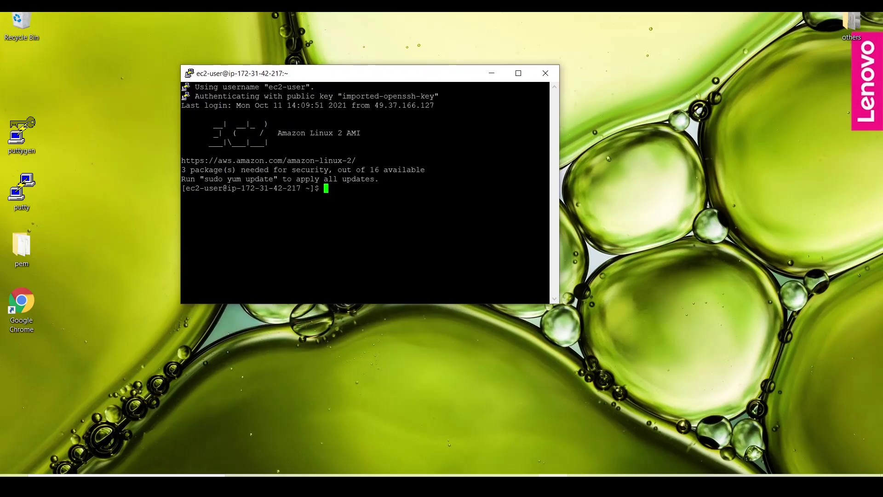
# - Start the web app in the terminal with uvicorn main:app --reload --host 0.0.0.0
pyautogui.write('uvicor')
pyautogui.write('n ')
pyautogui.write('main:a00')
pyautogui.press('BackSpace')
pyautogui.press('BackSpace')
pyautogui.write('pp ')
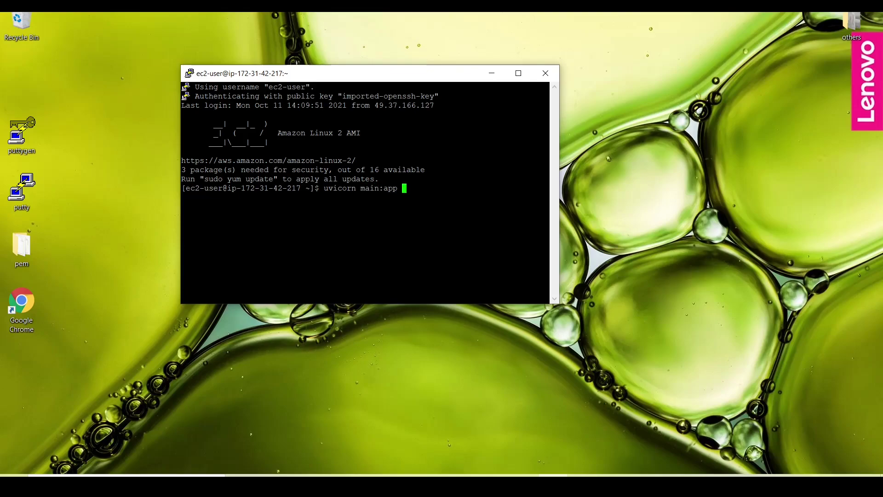
pyautogui.write('--reload --host 0.0.0.0')
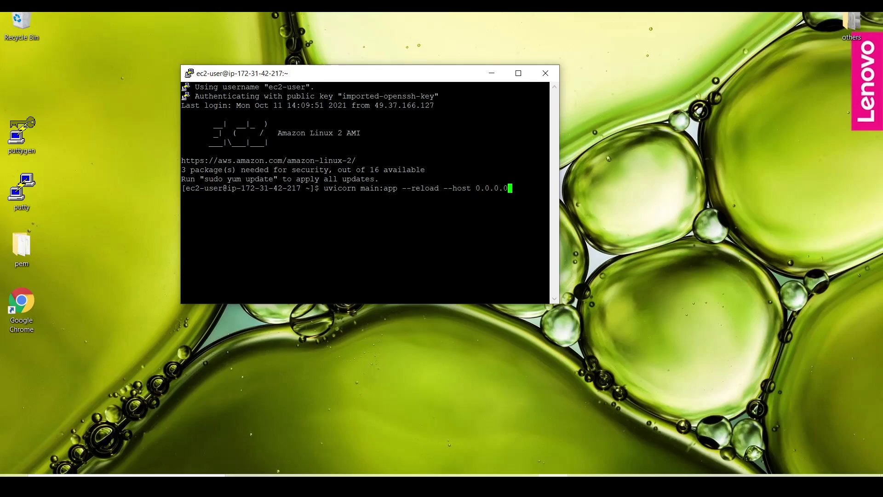
pyautogui.press('Return')
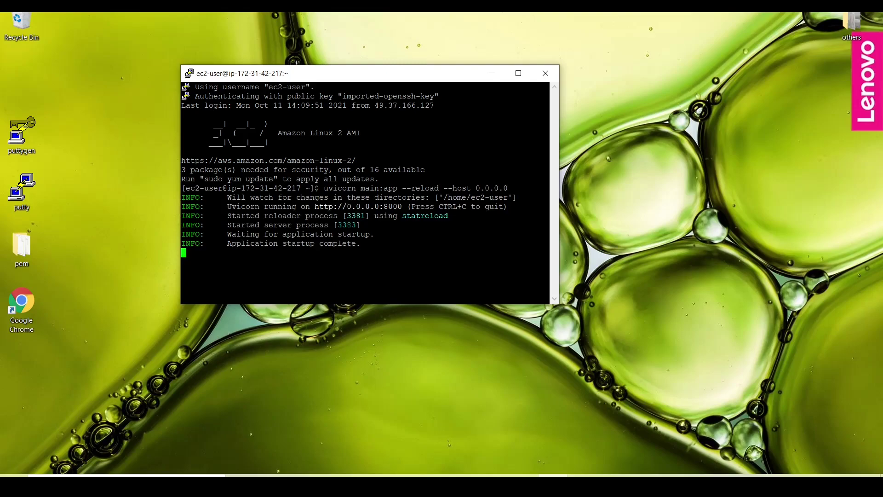
# - Switch back to Chrome and reload 3.109.239.167:8000 to check the web app on the replacement instance
pyautogui.moveTo(467, 482)
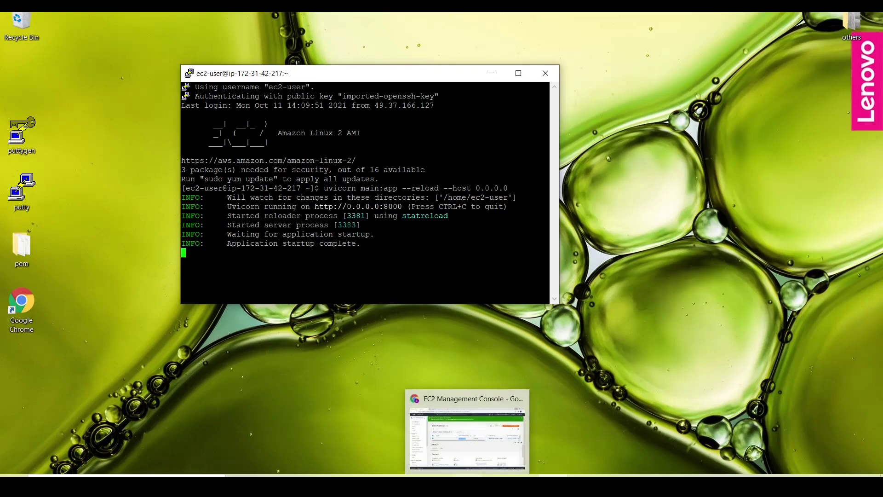
pyautogui.click(467, 437)
pyautogui.click(212, 15)
pyautogui.click(212, 31)
pyautogui.press('Return')
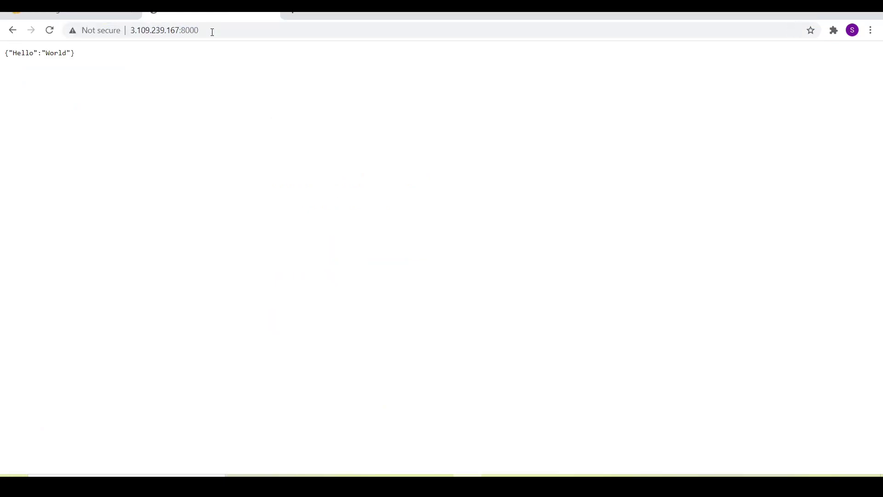